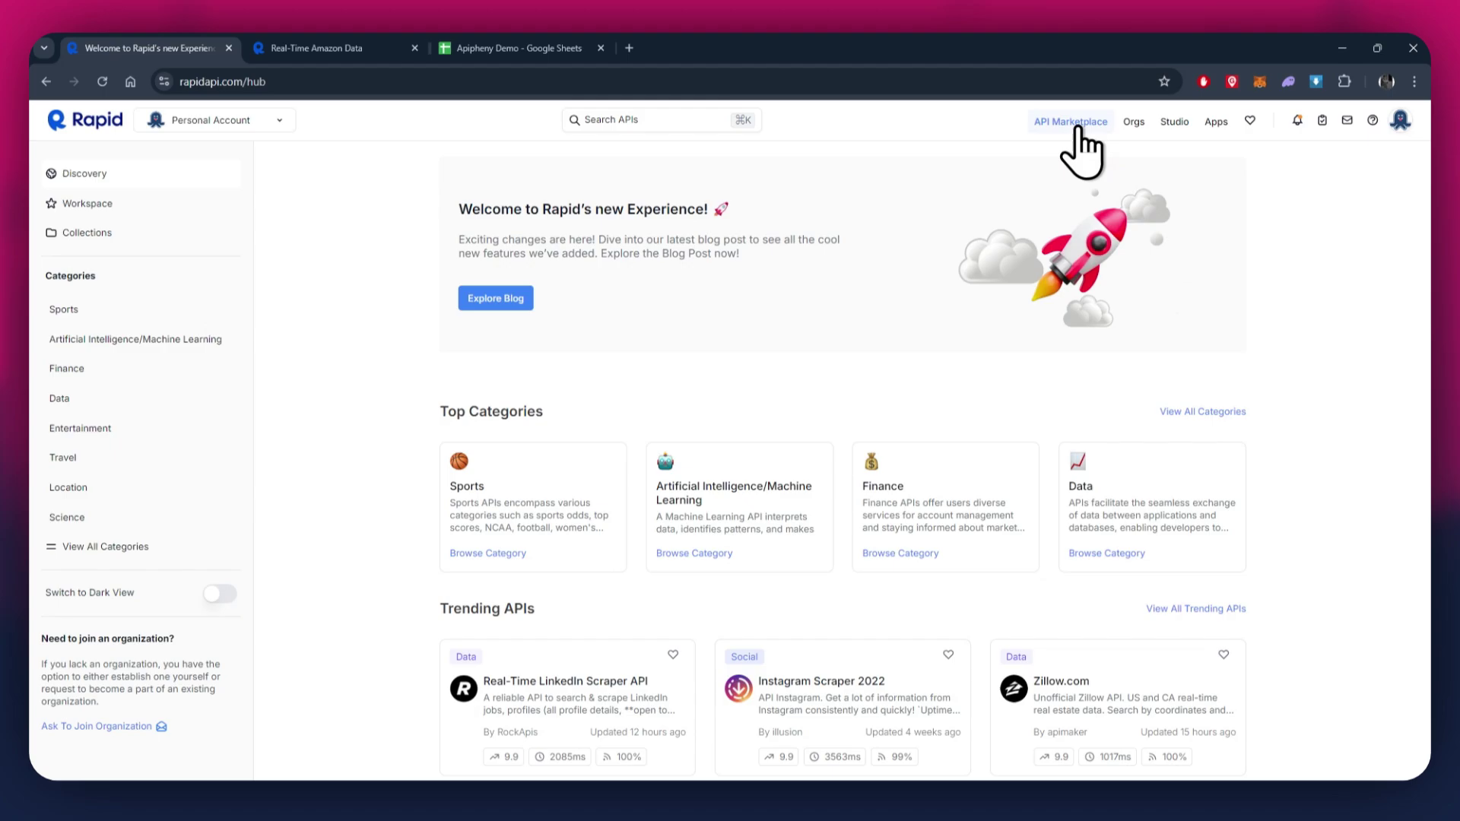
scroll(1186, 530, down, 3)
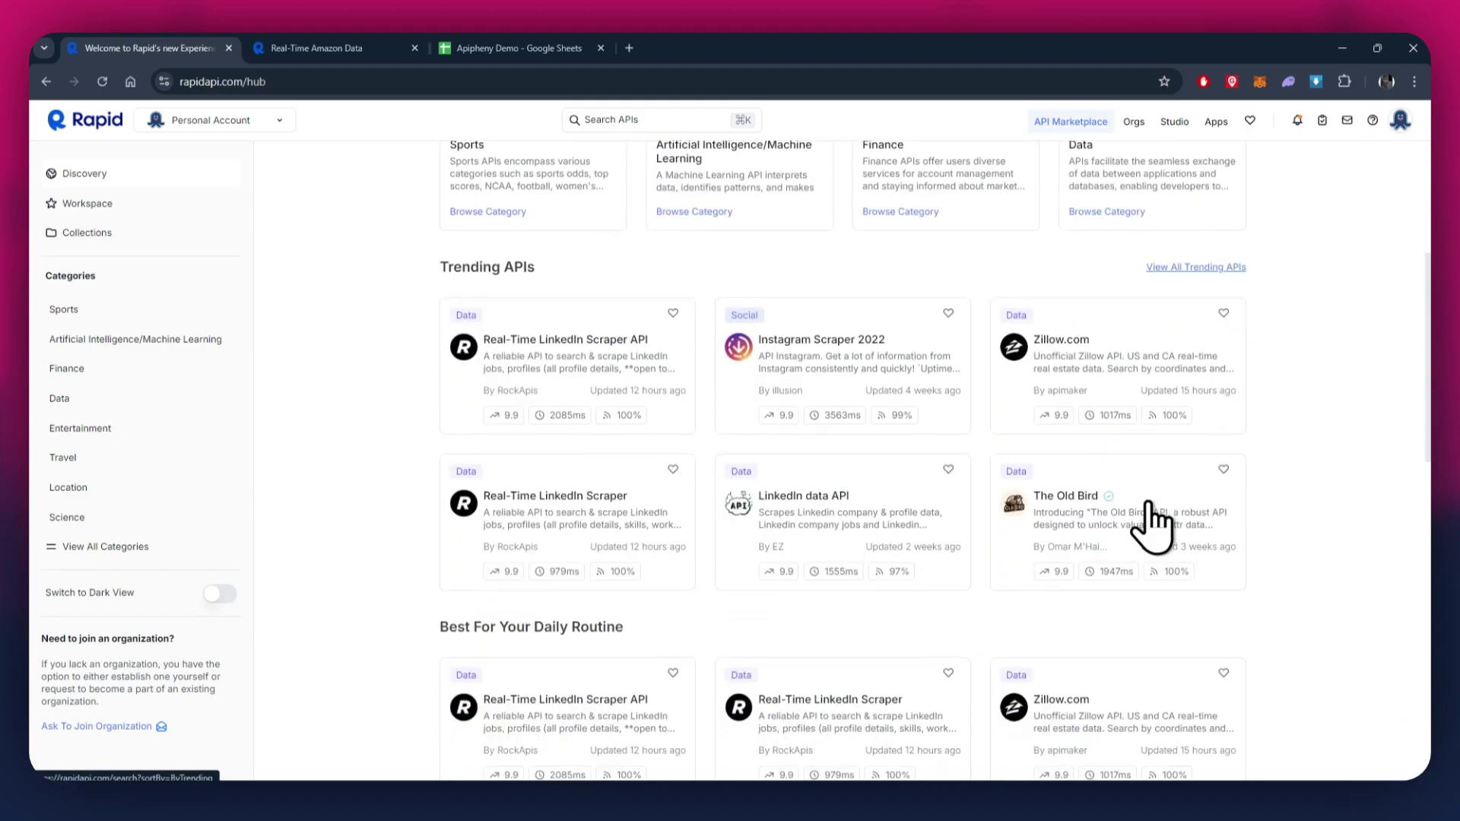
scroll(1143, 502, down, 3)
scroll(1148, 521, down, 3)
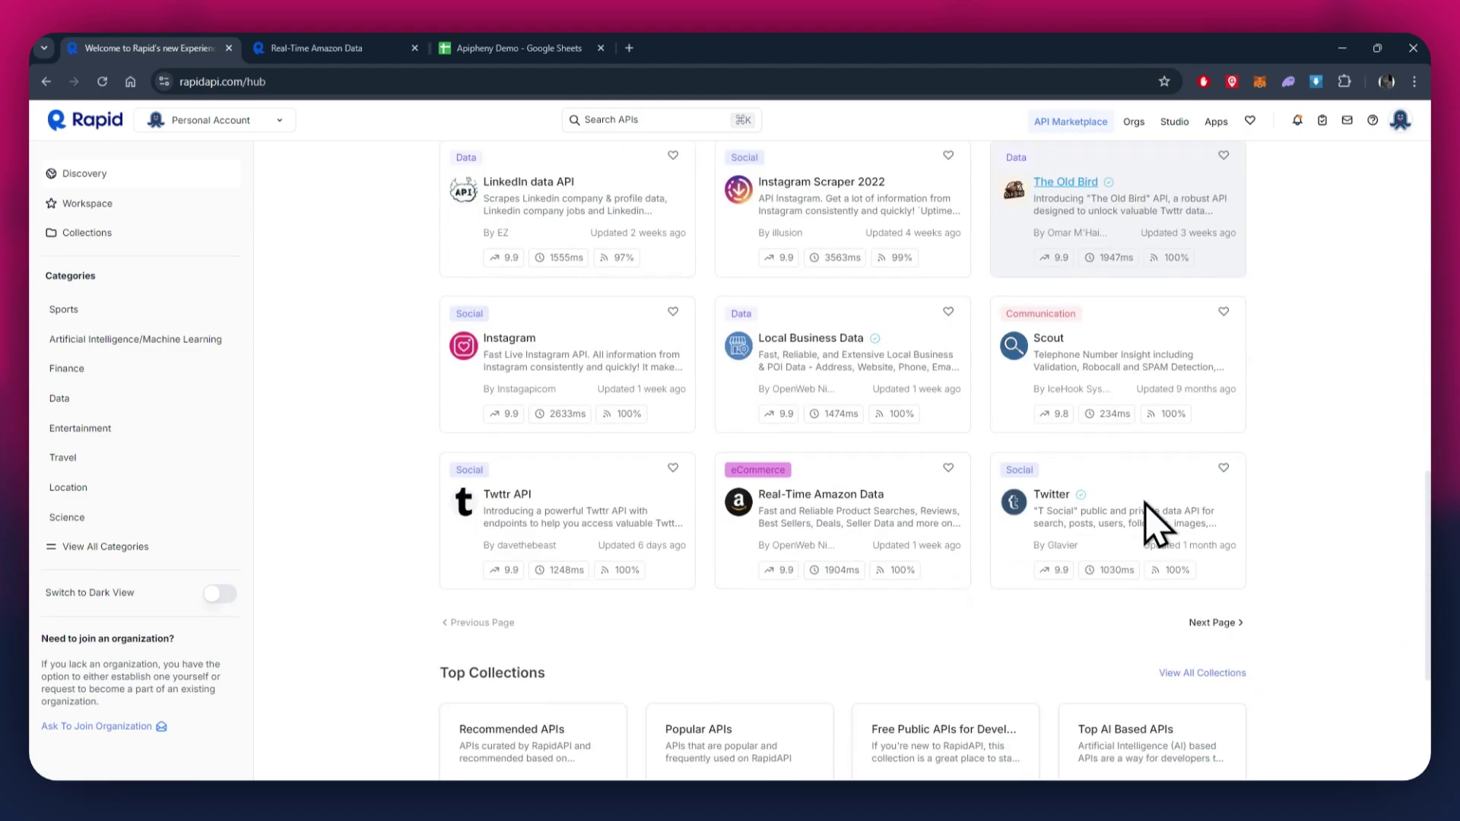
scroll(1157, 525, up, 5)
scroll(1152, 513, up, 4)
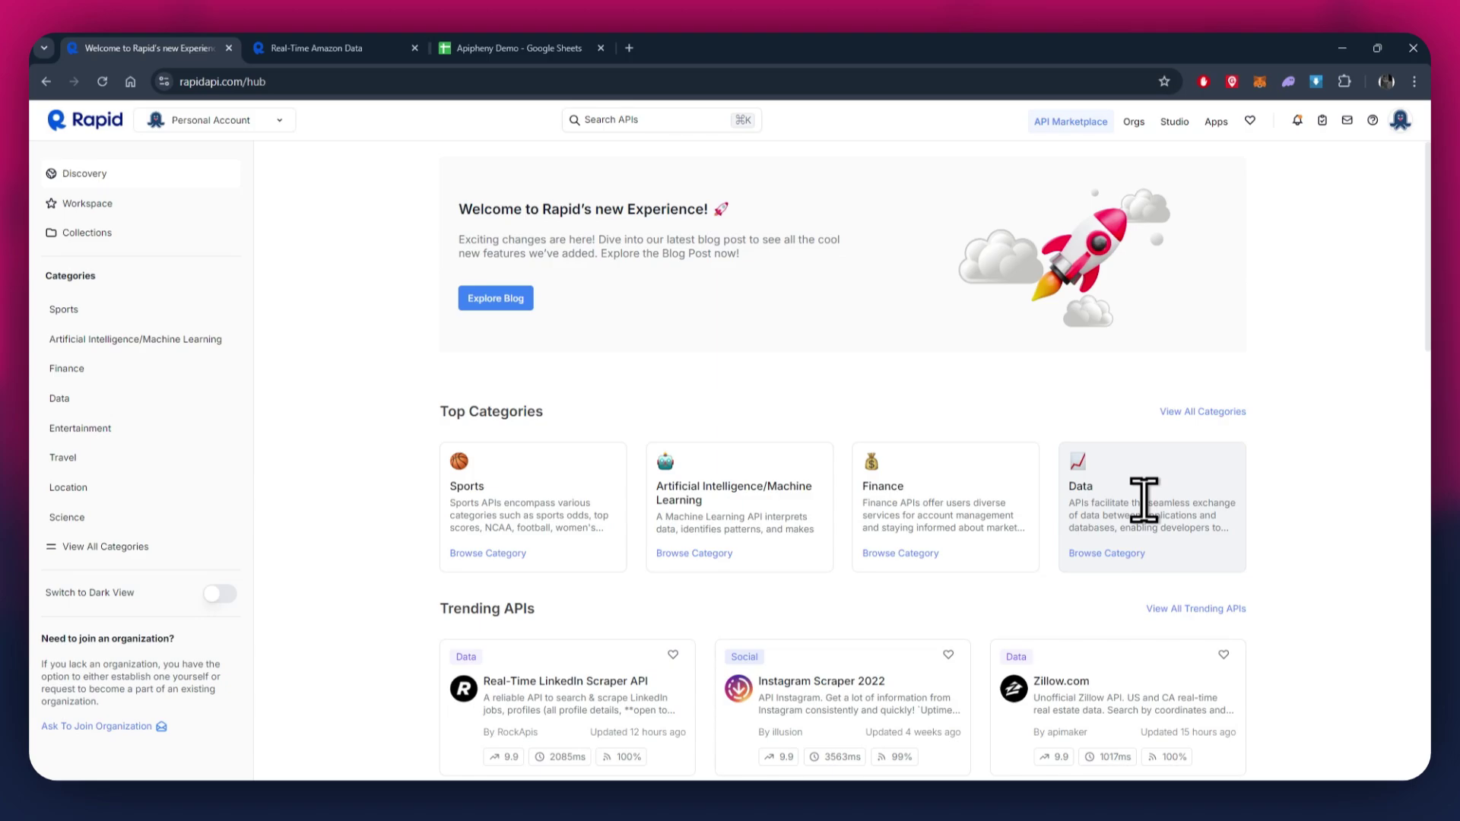
Search the RapidAPI Hub marketplace for 'products research'
click(645, 119)
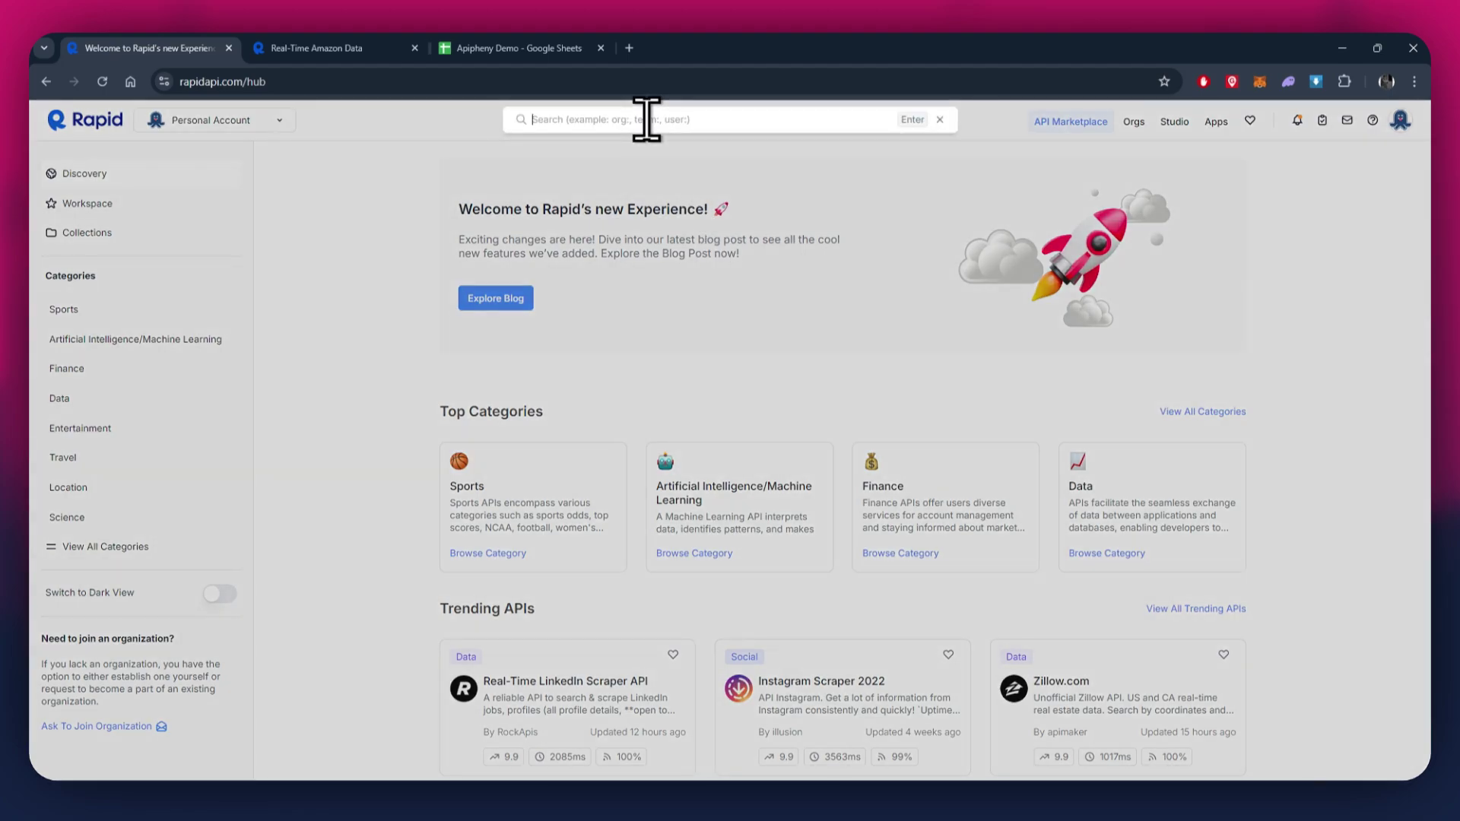
text(products research)
key(Return)
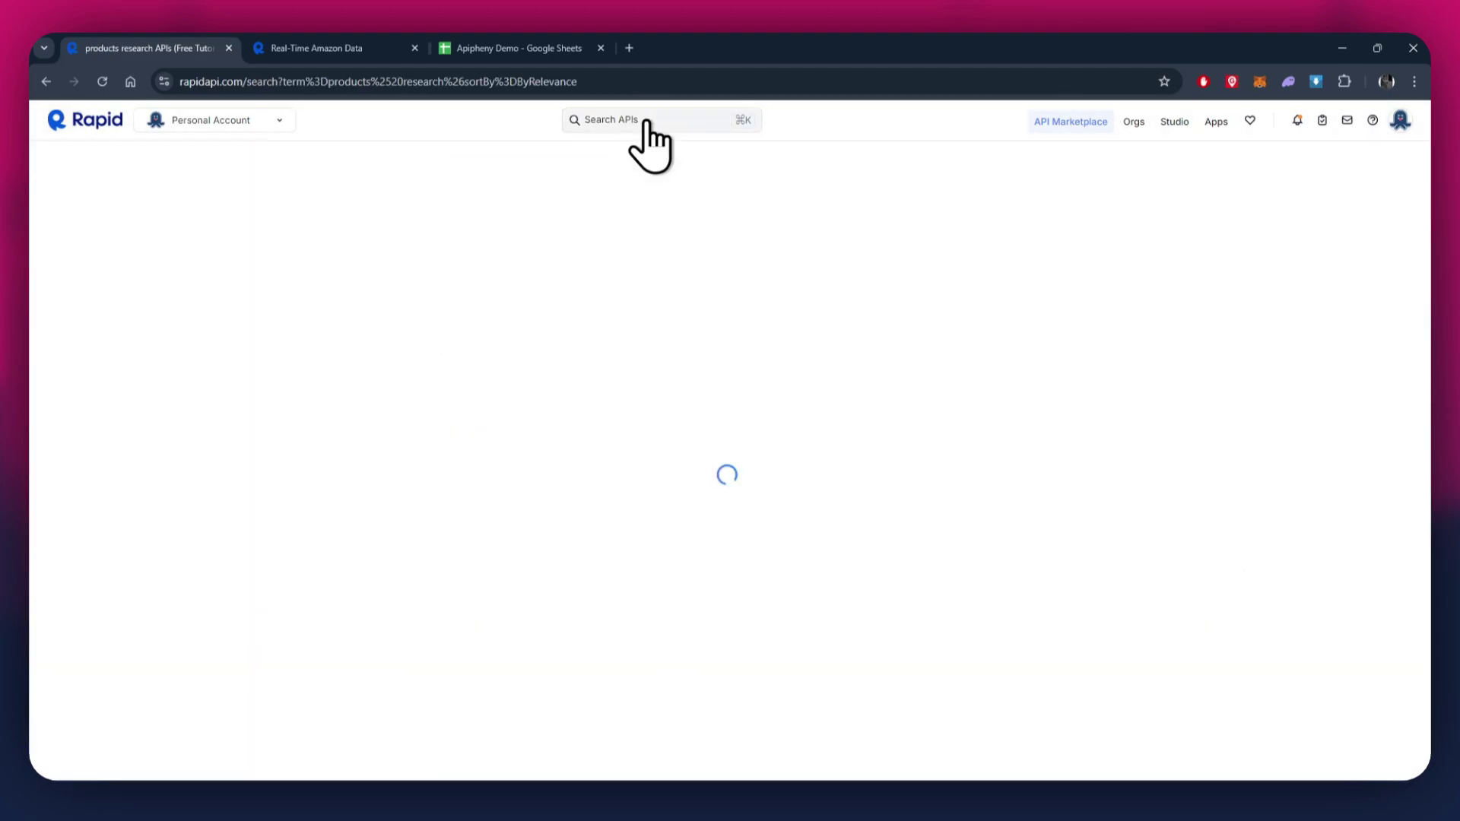
scroll(1103, 553, down, 3)
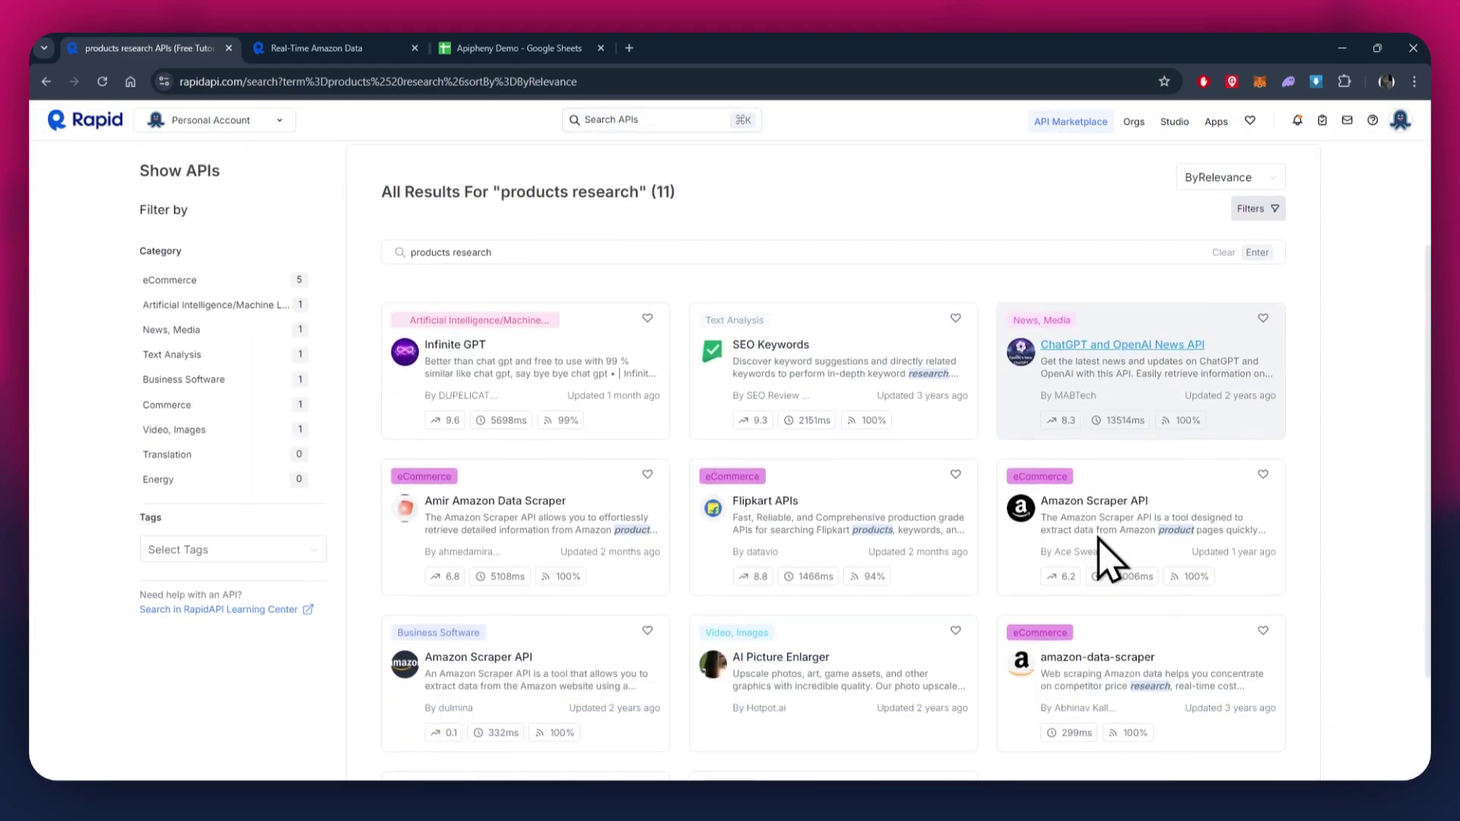
scroll(1098, 580, up, 2)
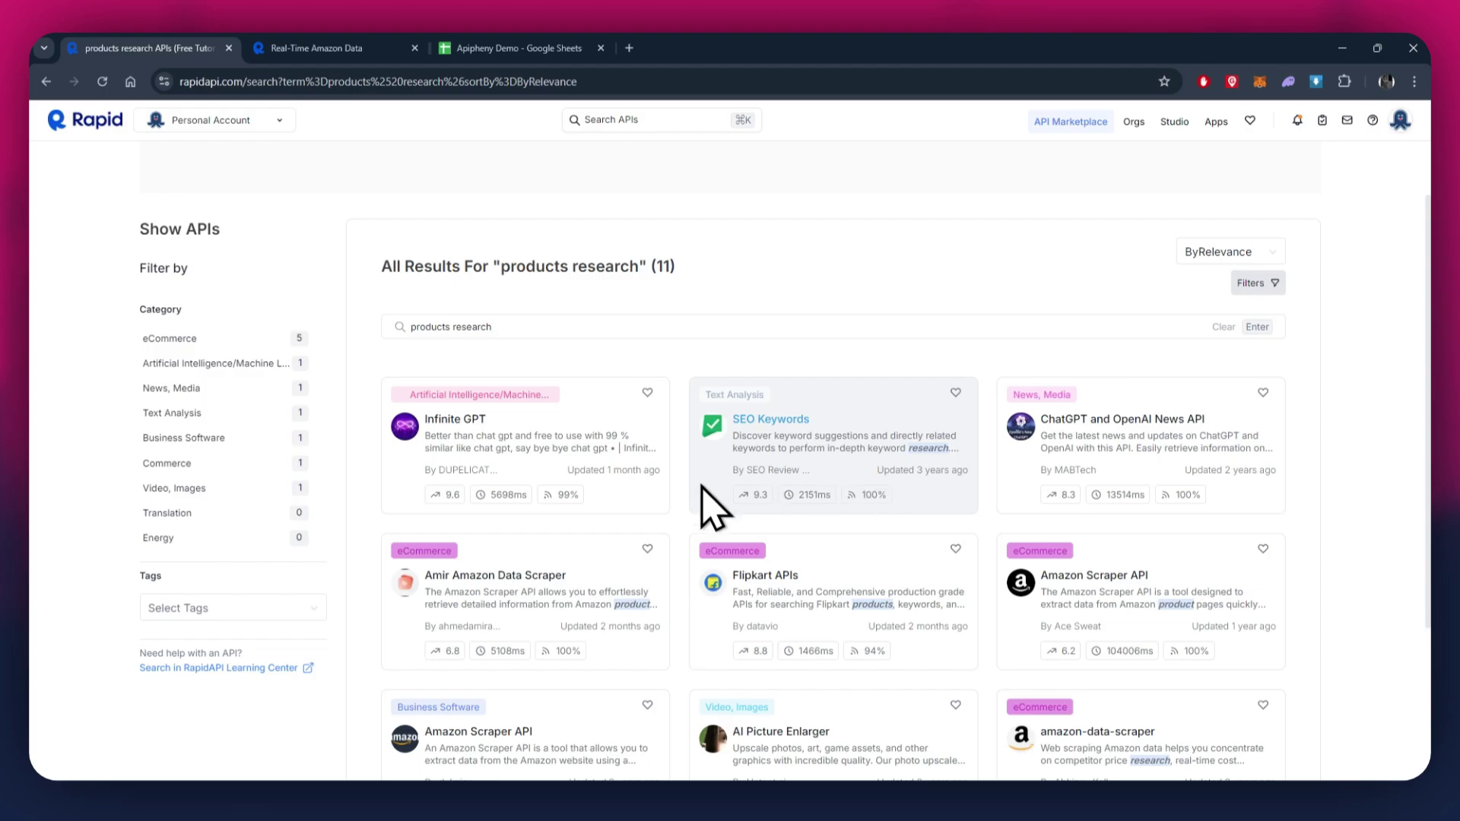
Bring up the Real-Time Amazon Data API page
click(325, 50)
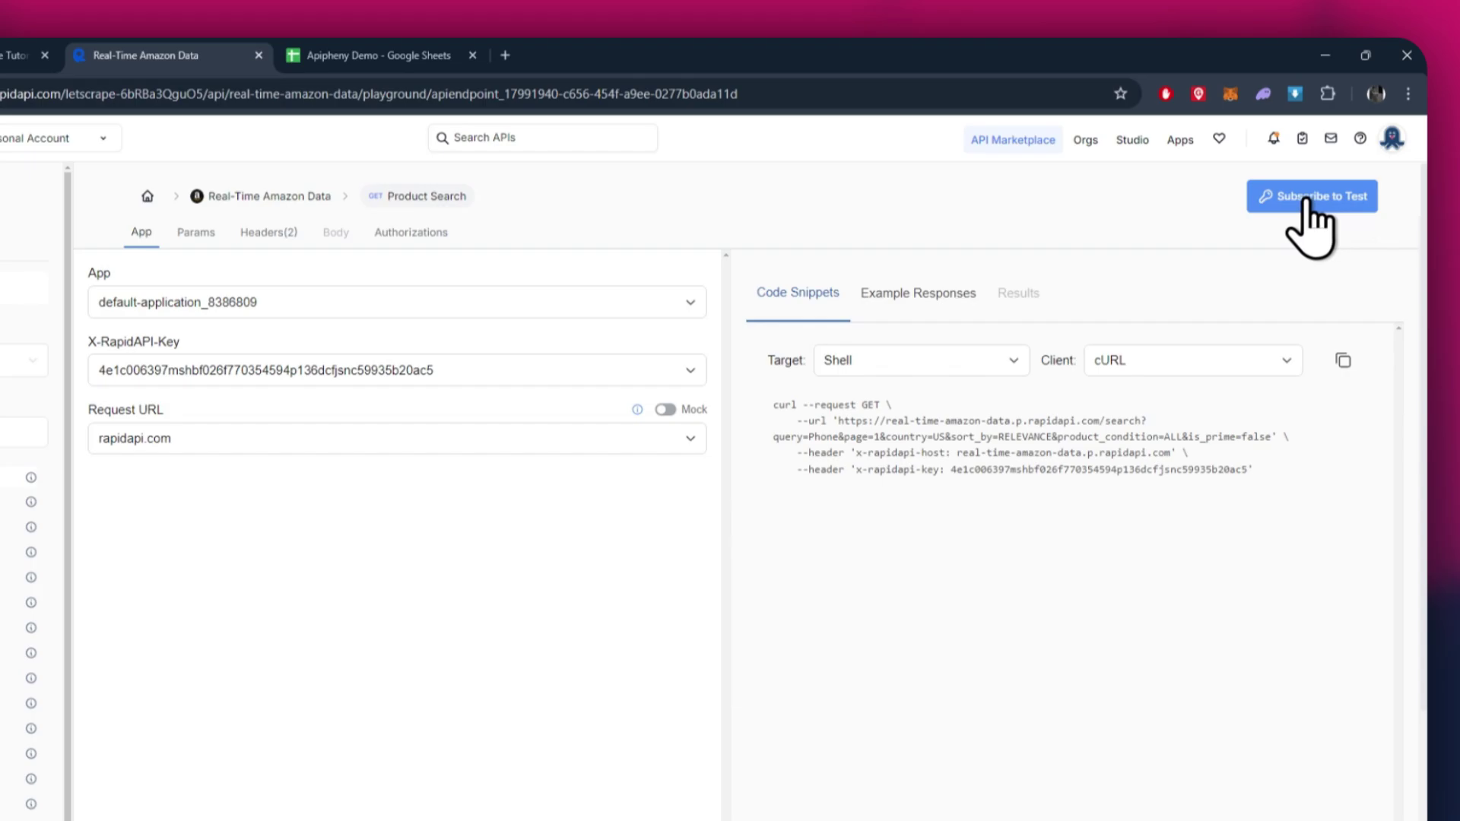
Subscribe to Real-Time Amazon Data's free Basic plan and dismiss the Subscription Confirmed dialog
click(1325, 183)
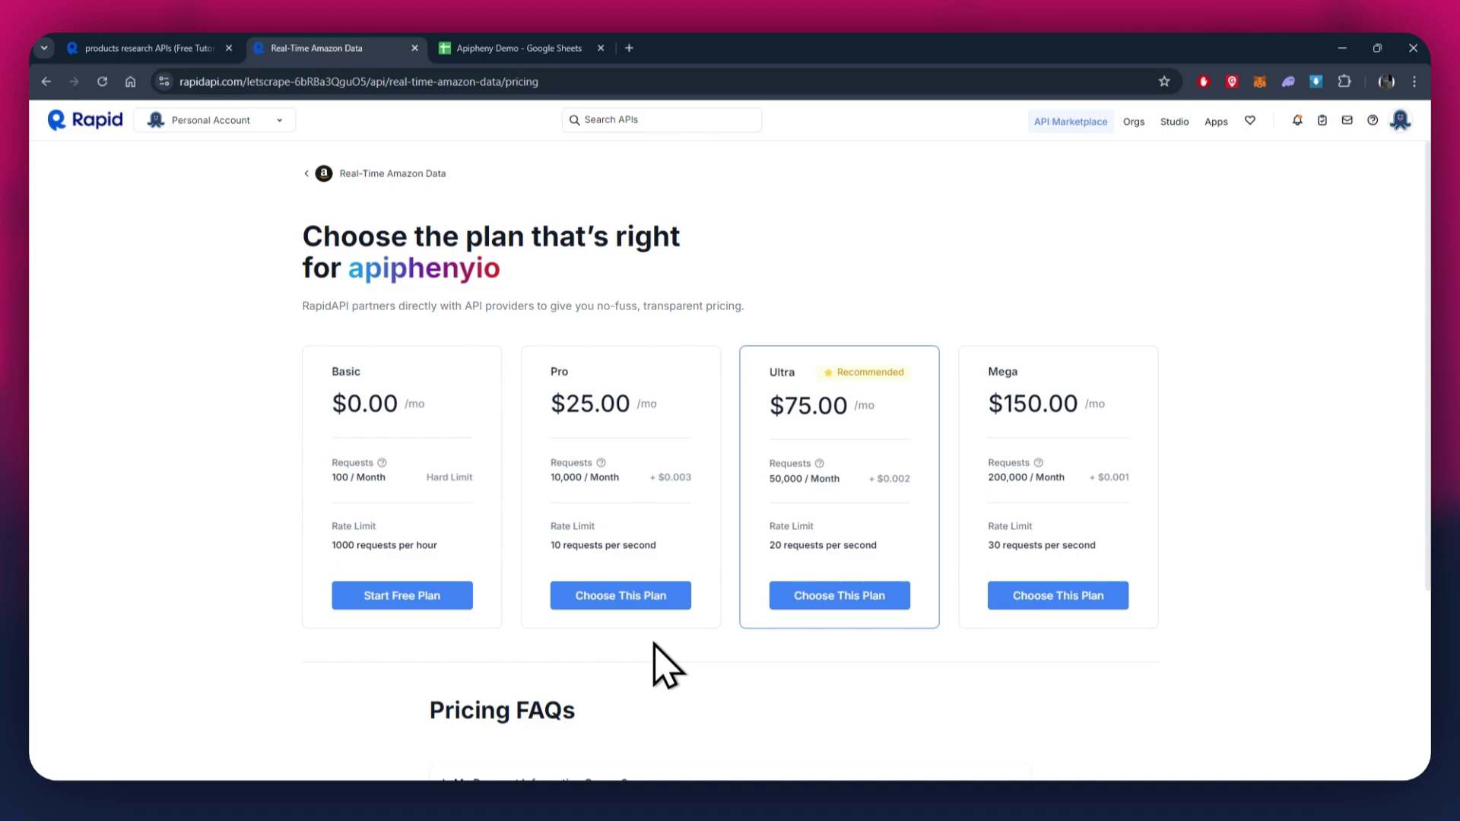
click(439, 601)
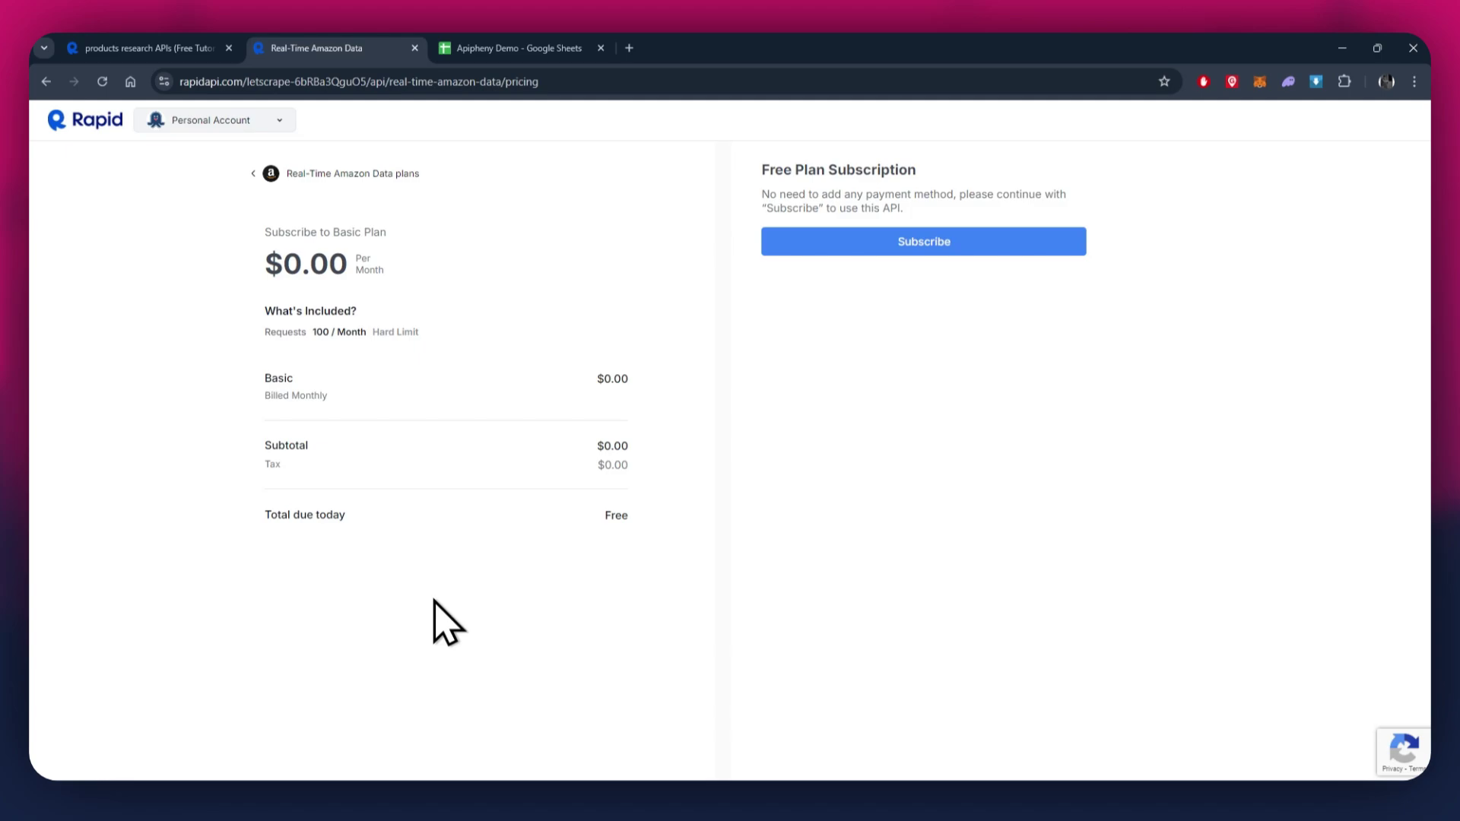
click(919, 257)
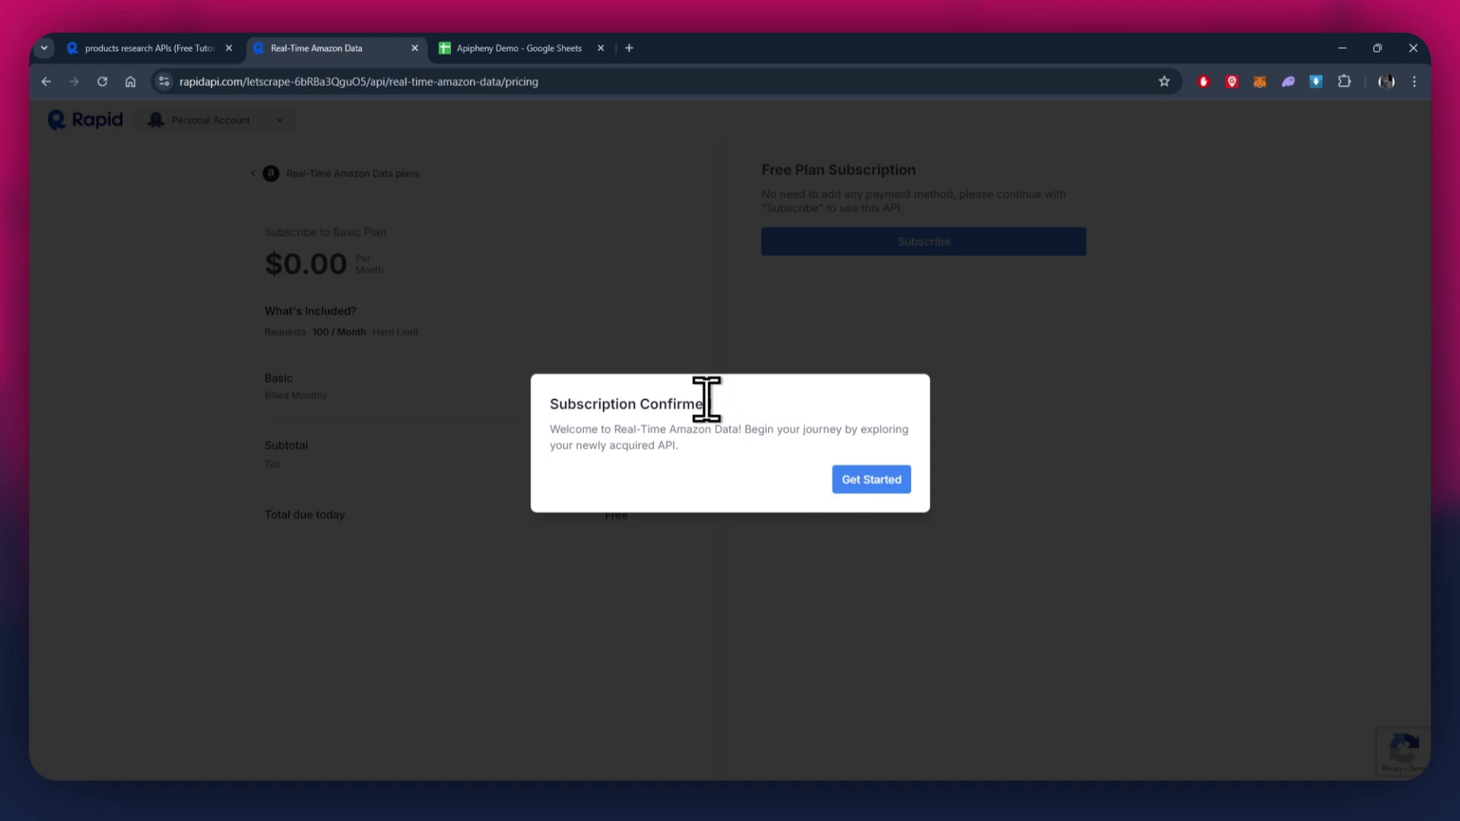
drag(715, 403, 549, 406)
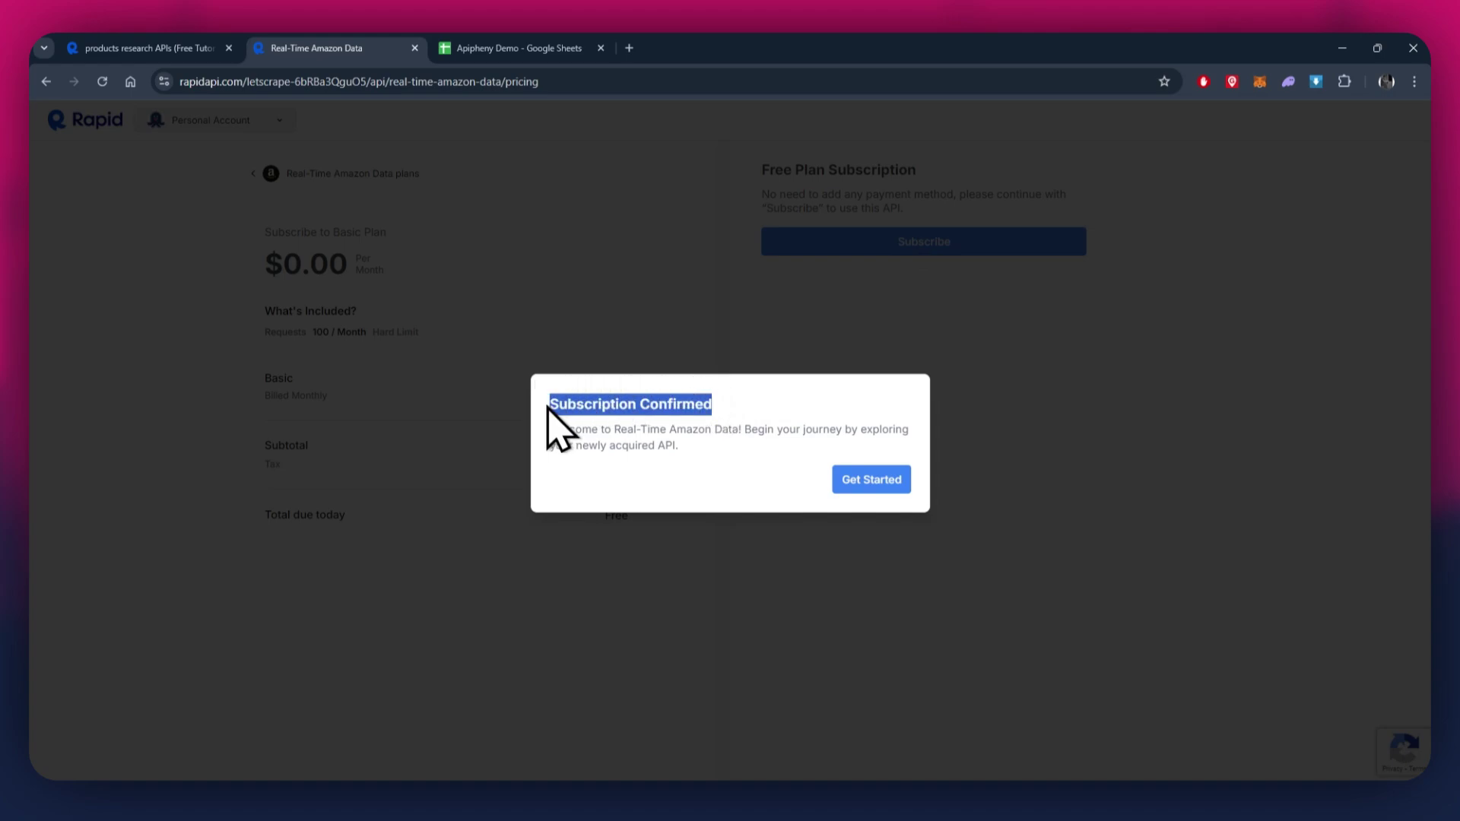
click(798, 434)
click(871, 480)
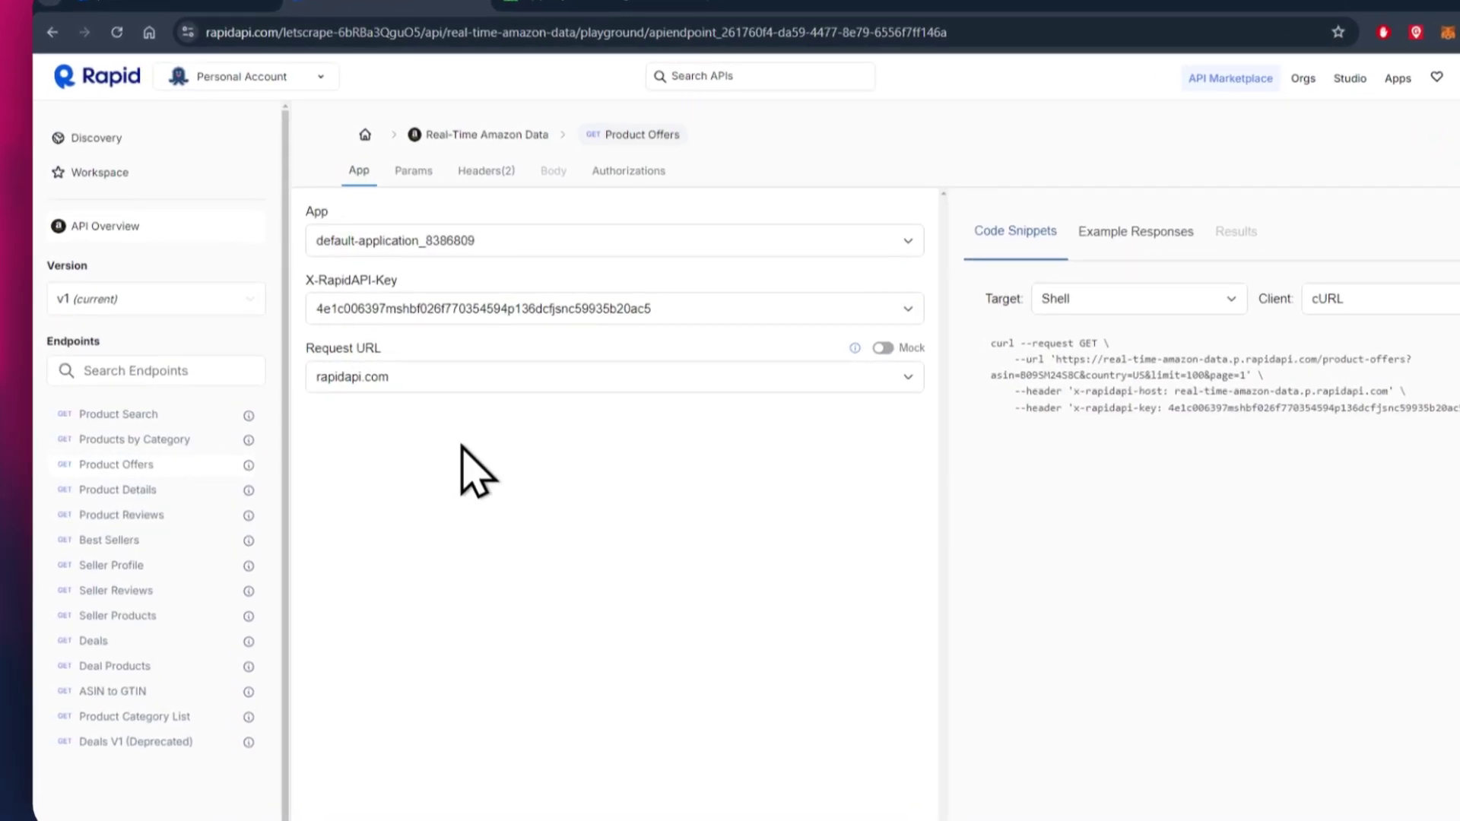
Open the Product Search endpoint with Shell as target and cURL as client
drag(114, 342, 35, 339)
click(125, 393)
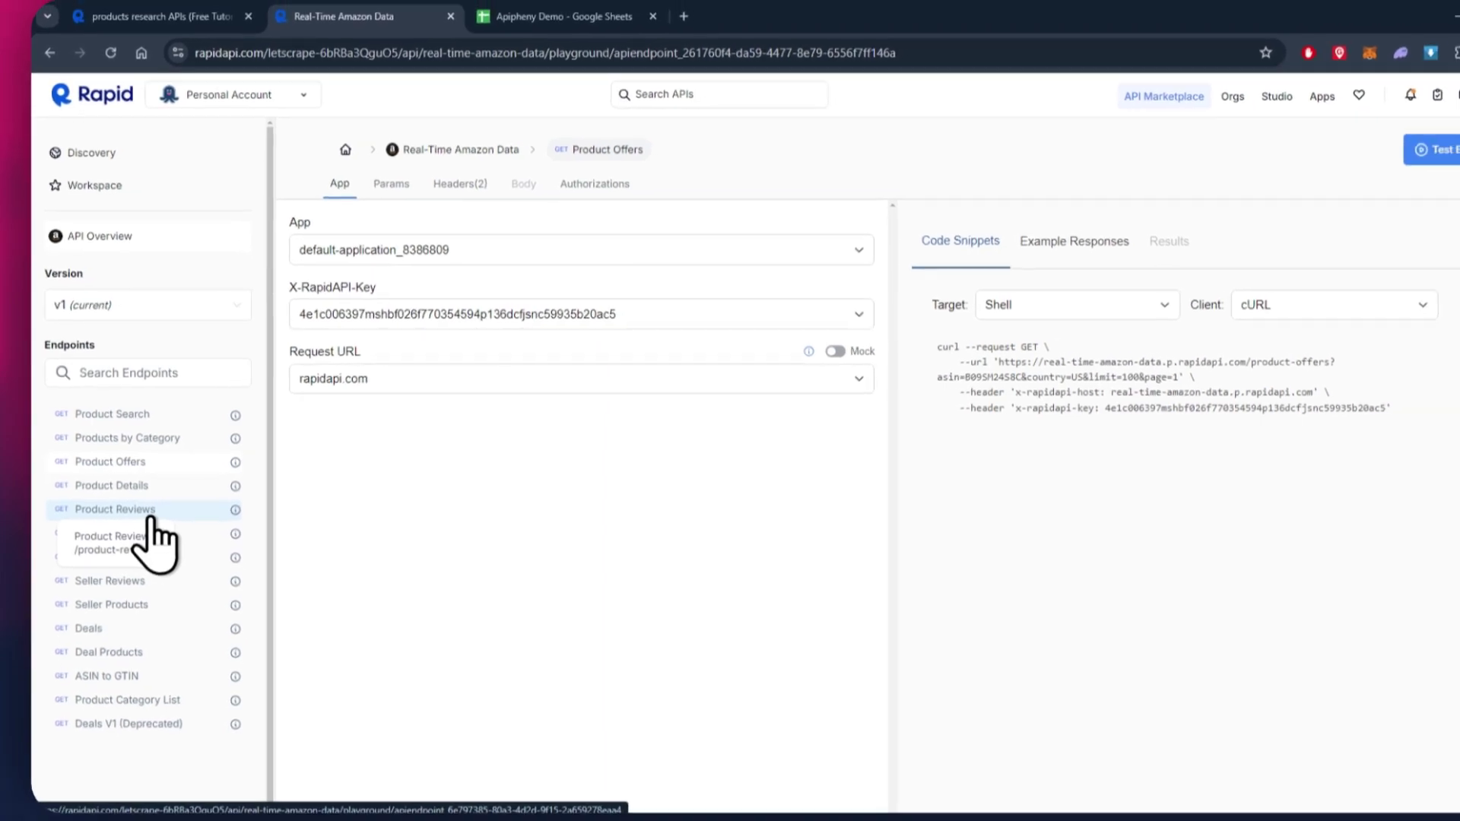
click(130, 417)
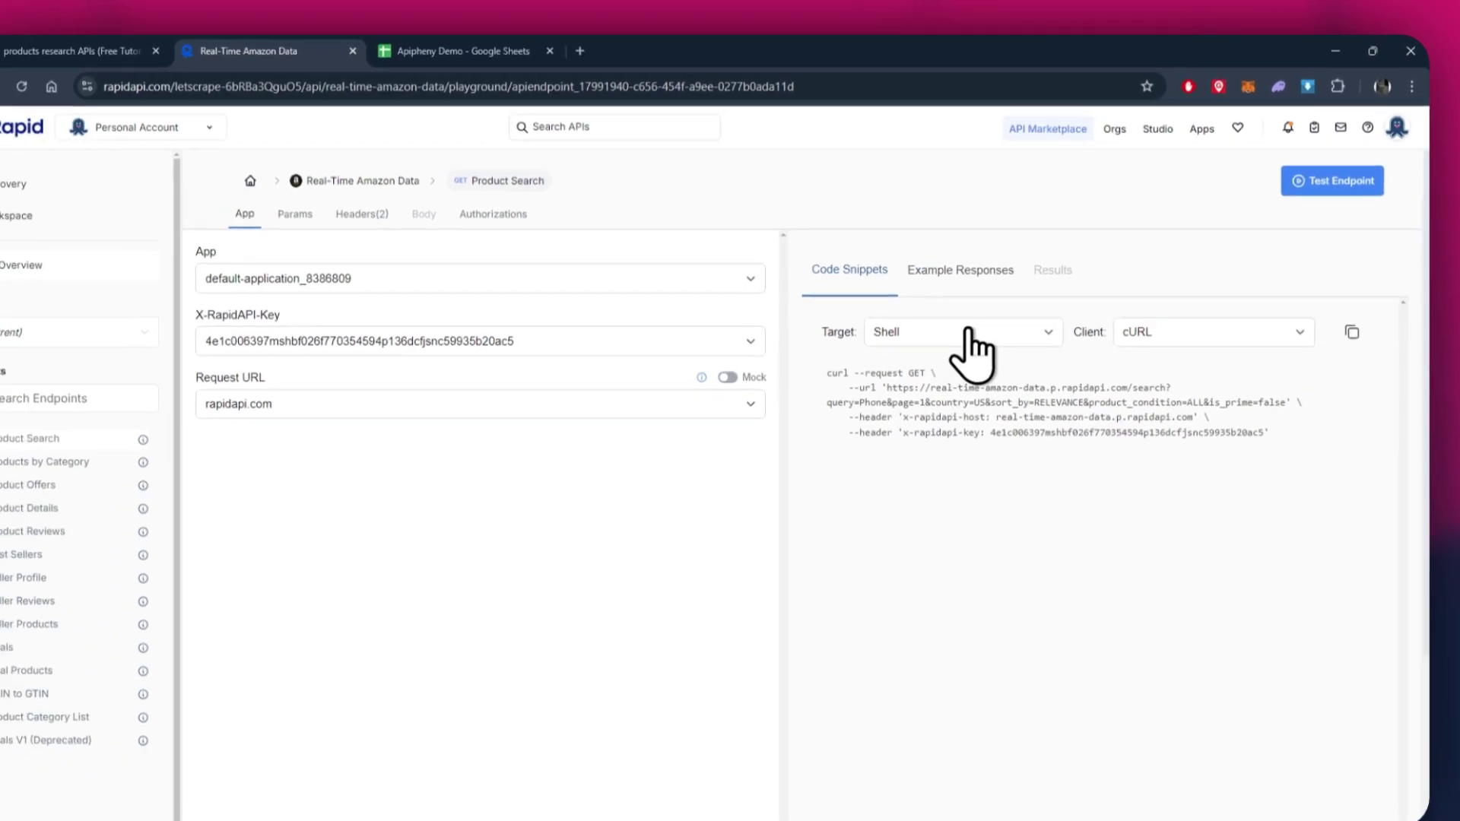
click(975, 326)
click(979, 451)
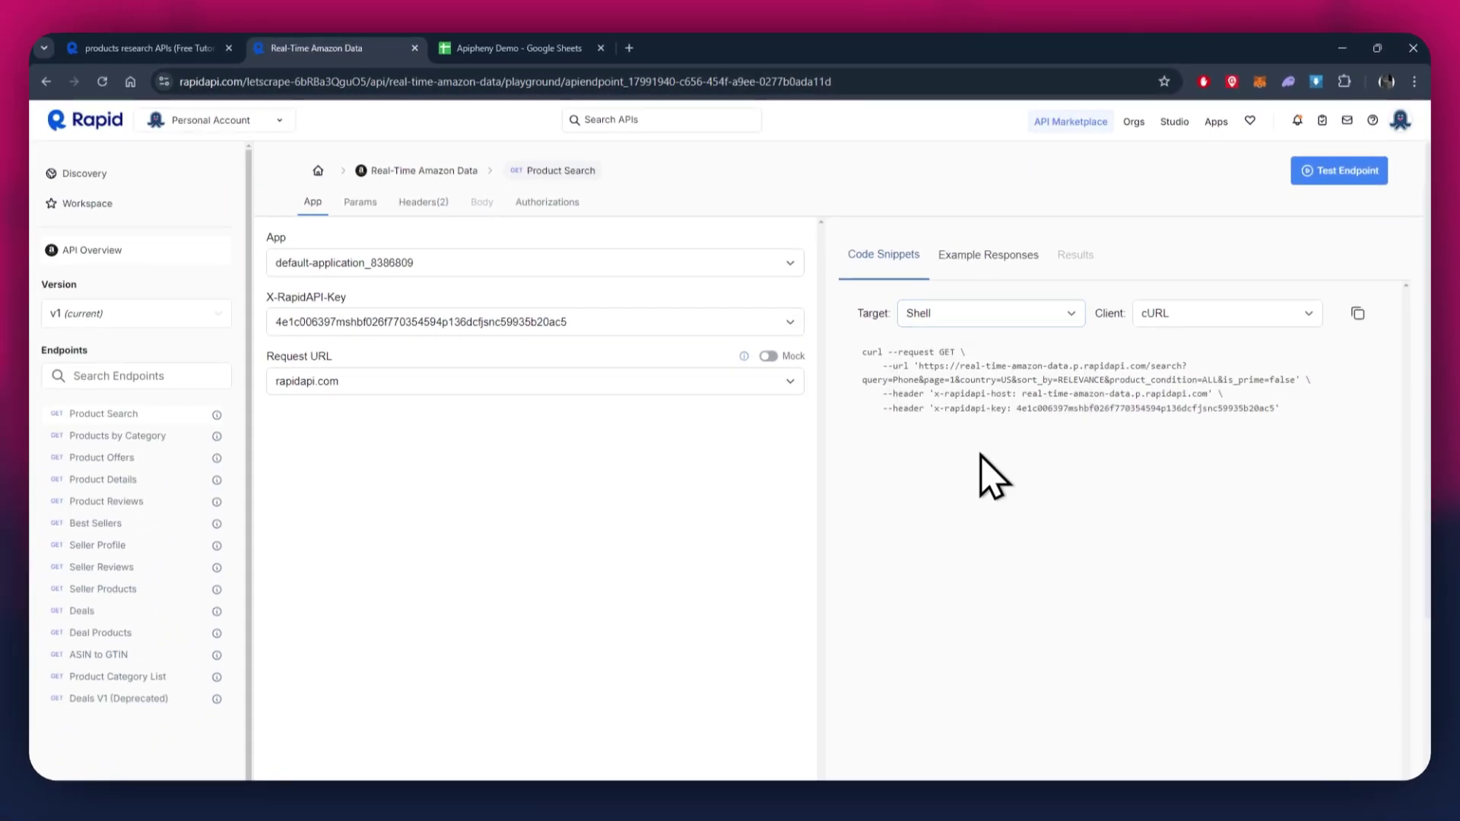
click(1181, 319)
click(1186, 351)
click(1187, 376)
In the Apipheny Demo sheet, find Apipheny API connector in Get add-ons, then close the marketplace
click(488, 51)
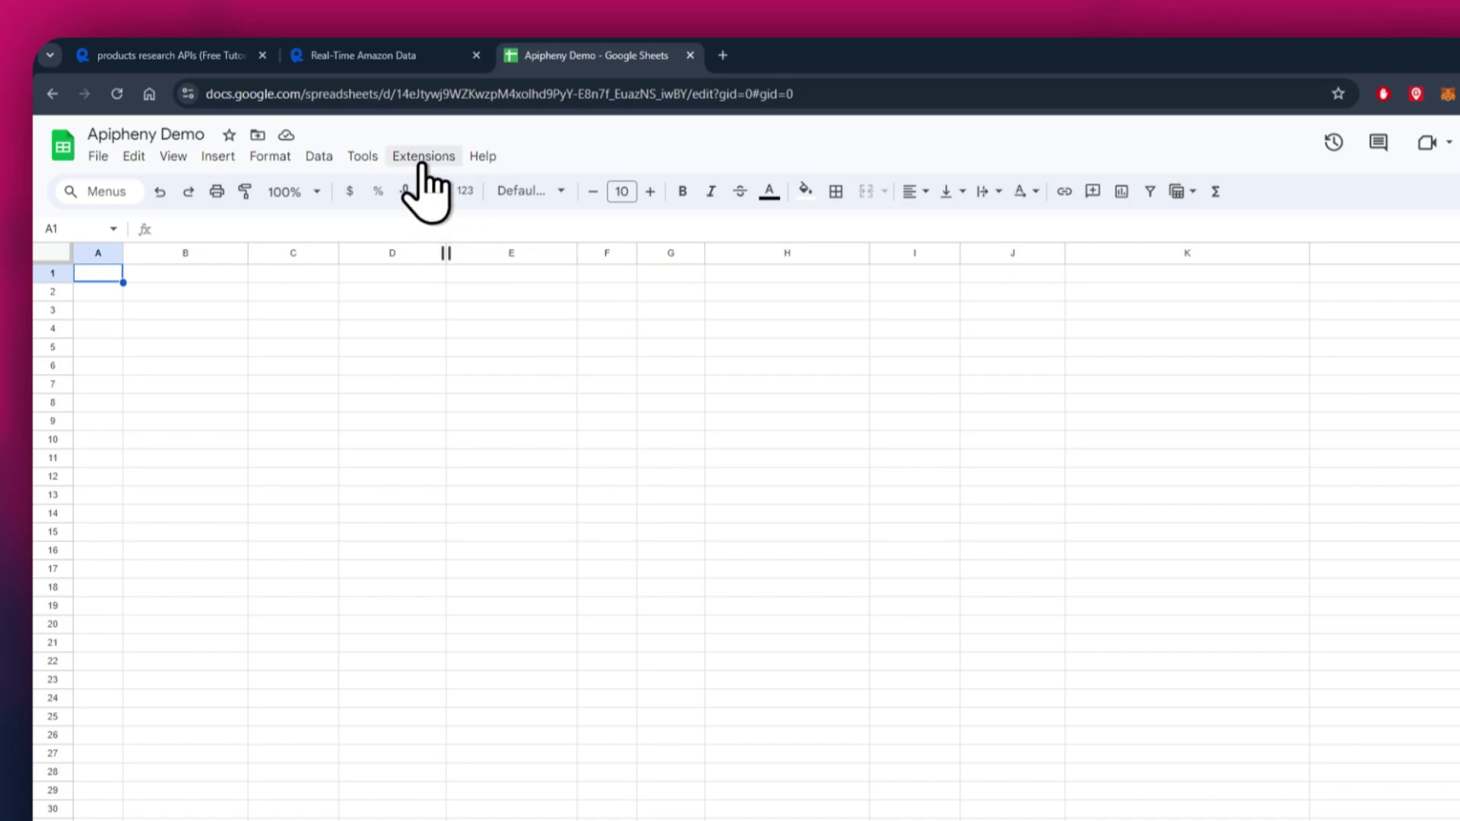
click(368, 139)
mouse_move(444, 187)
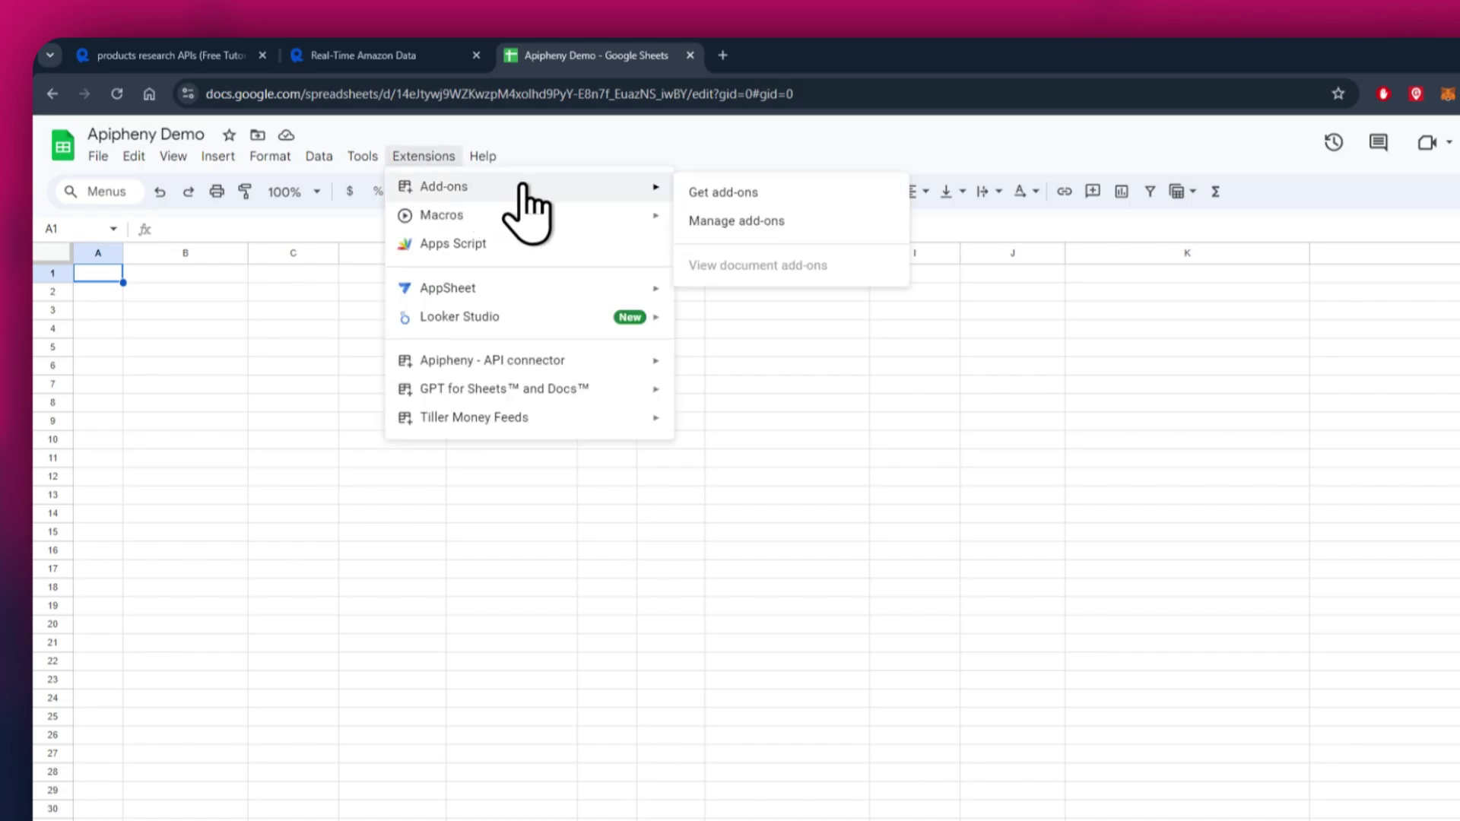
click(814, 191)
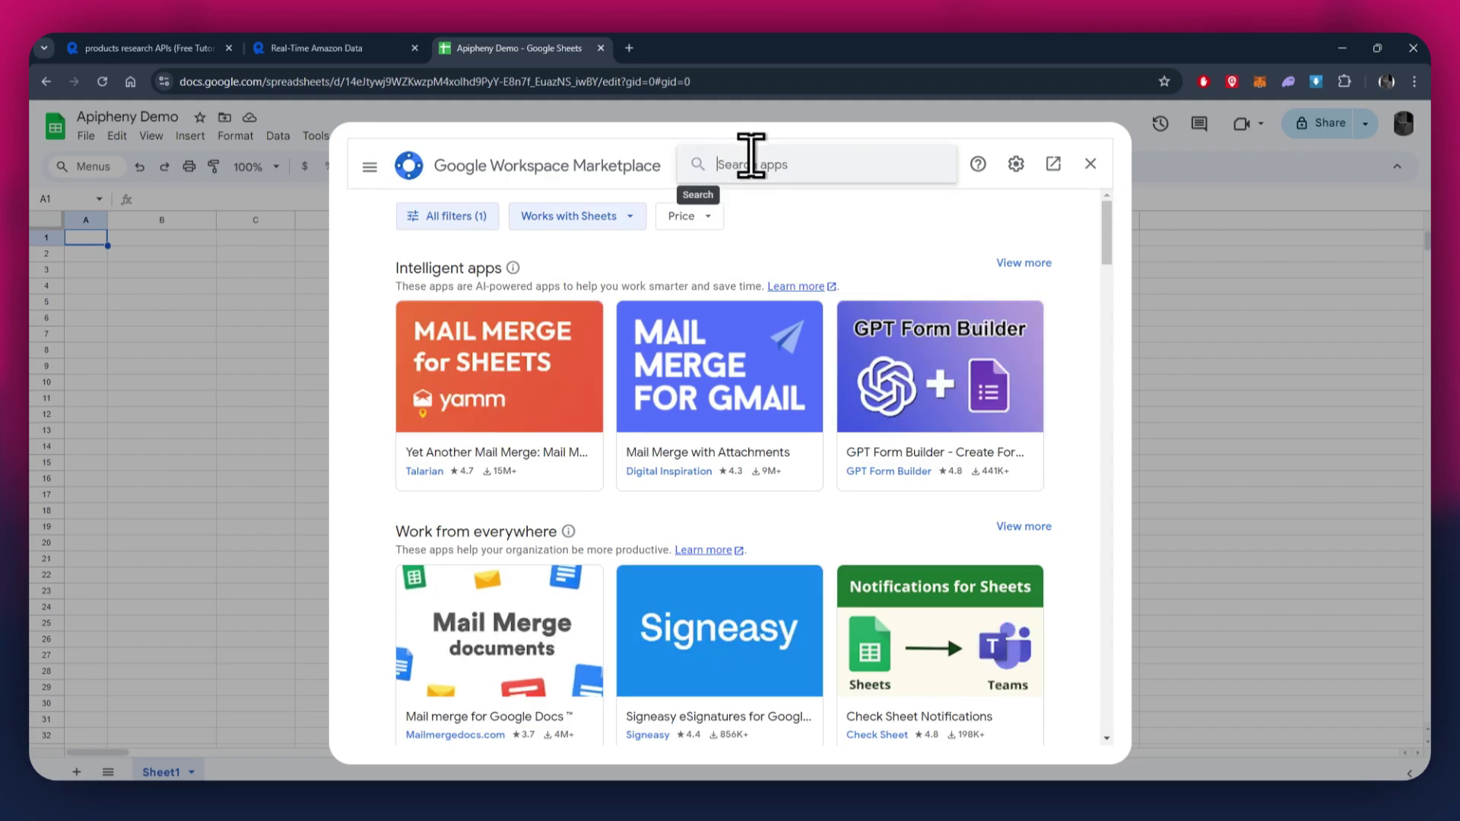
click(750, 165)
text(Apipheny - API connector)
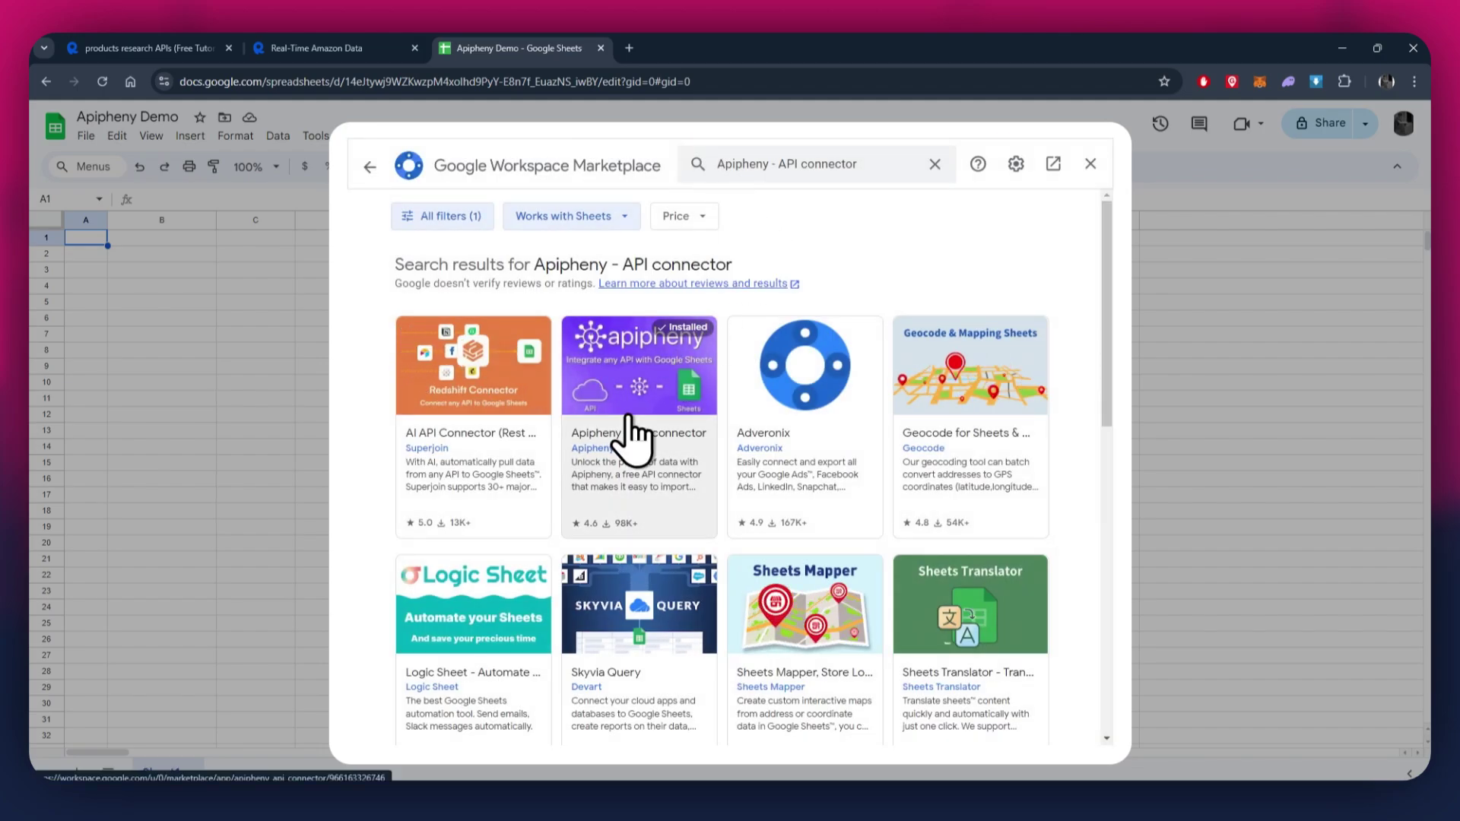
click(628, 415)
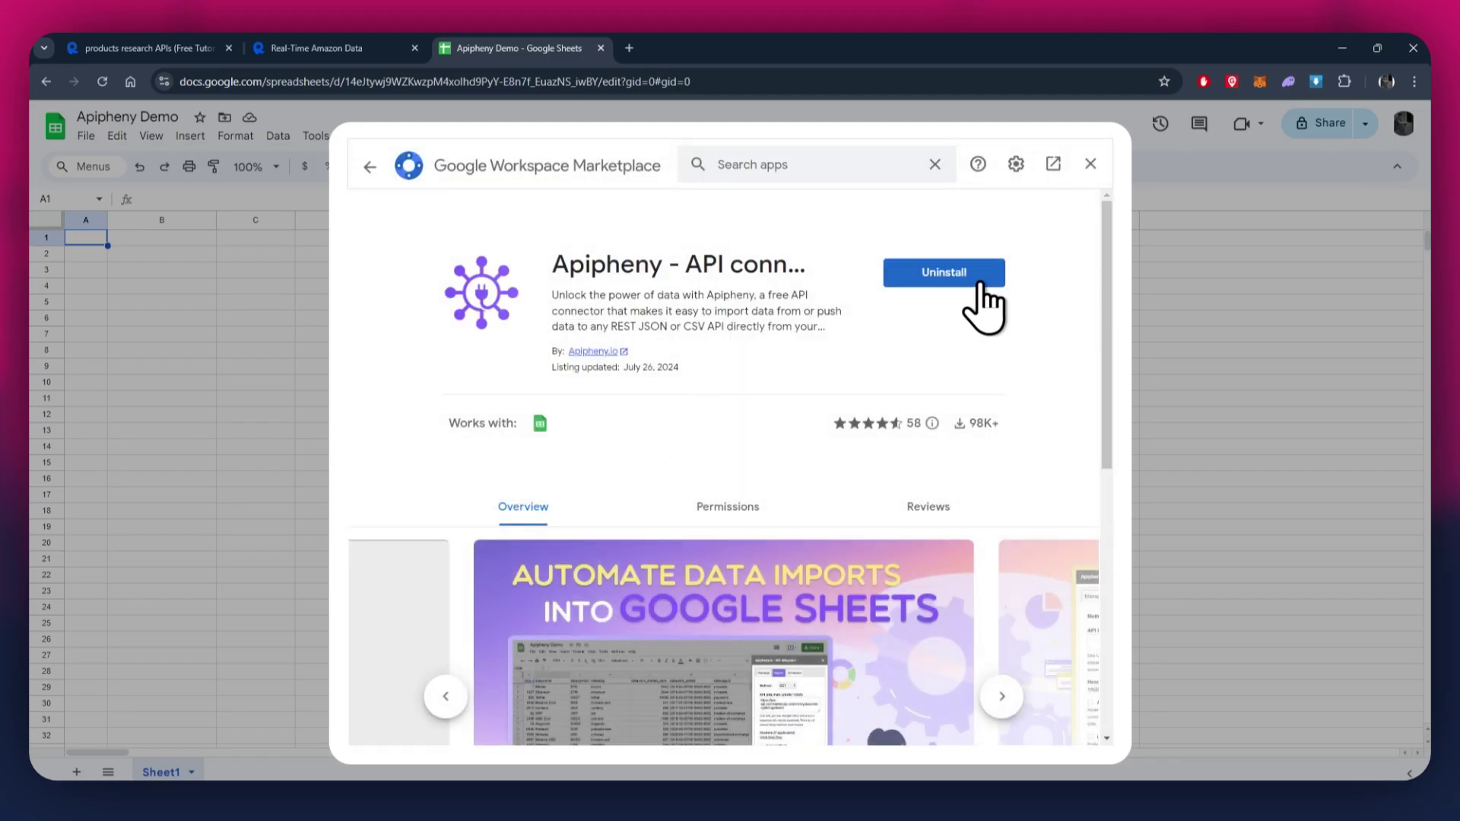
click(1090, 164)
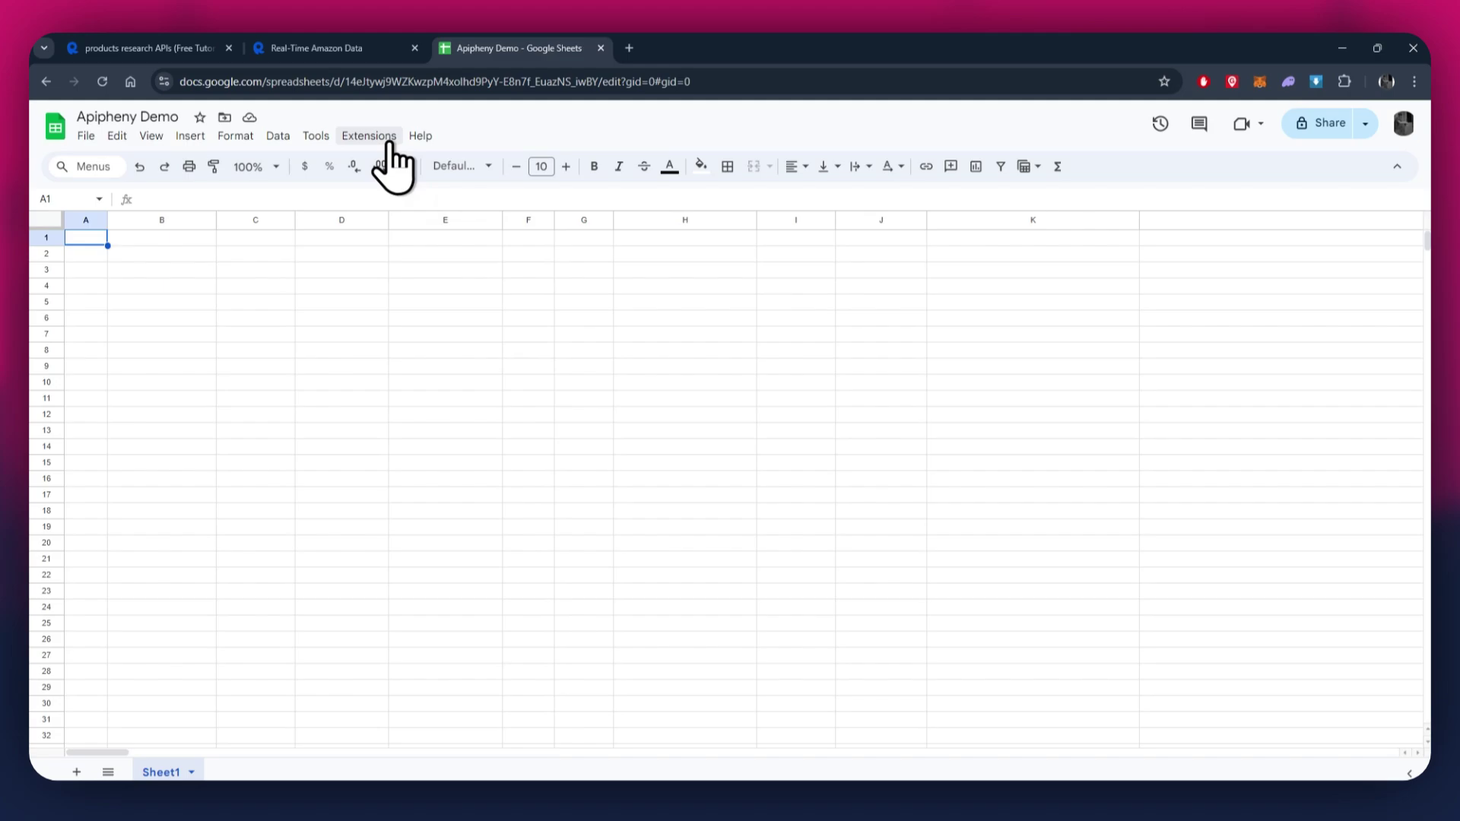
Open the Apipheny import sidebar and select the full Product Search request URL in the cURL snippet
click(369, 136)
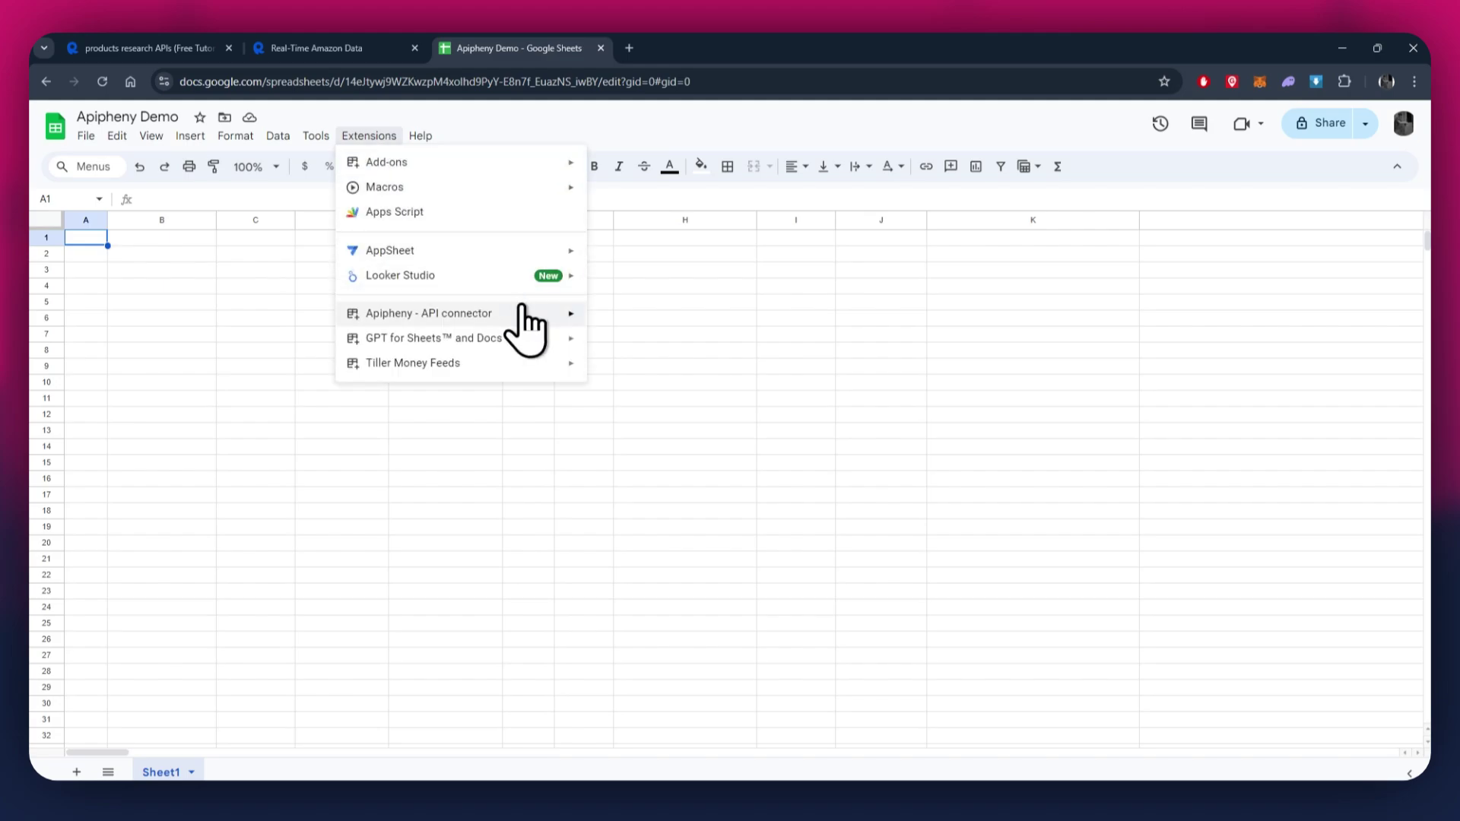
mouse_move(429, 313)
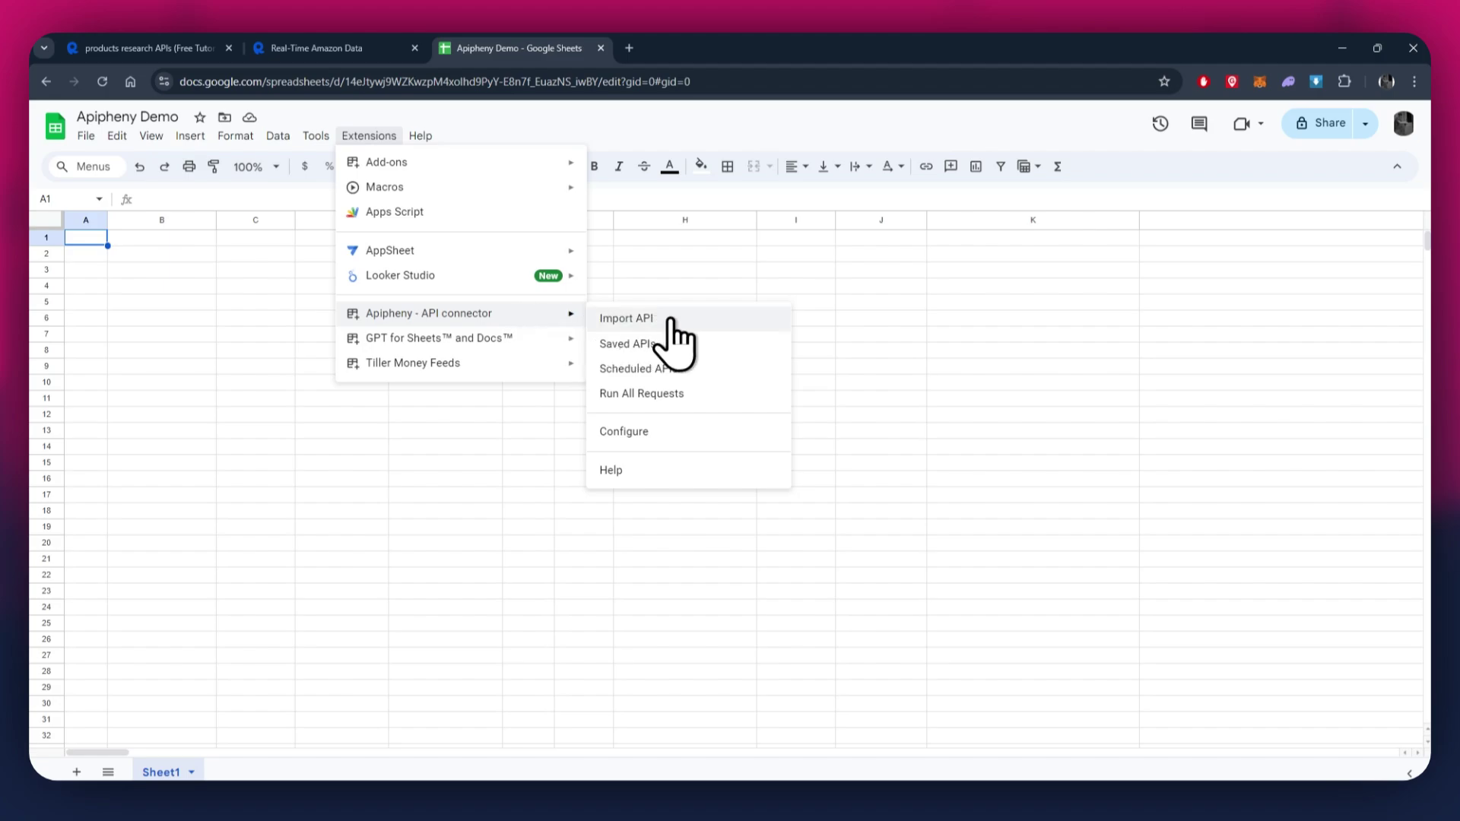
click(689, 325)
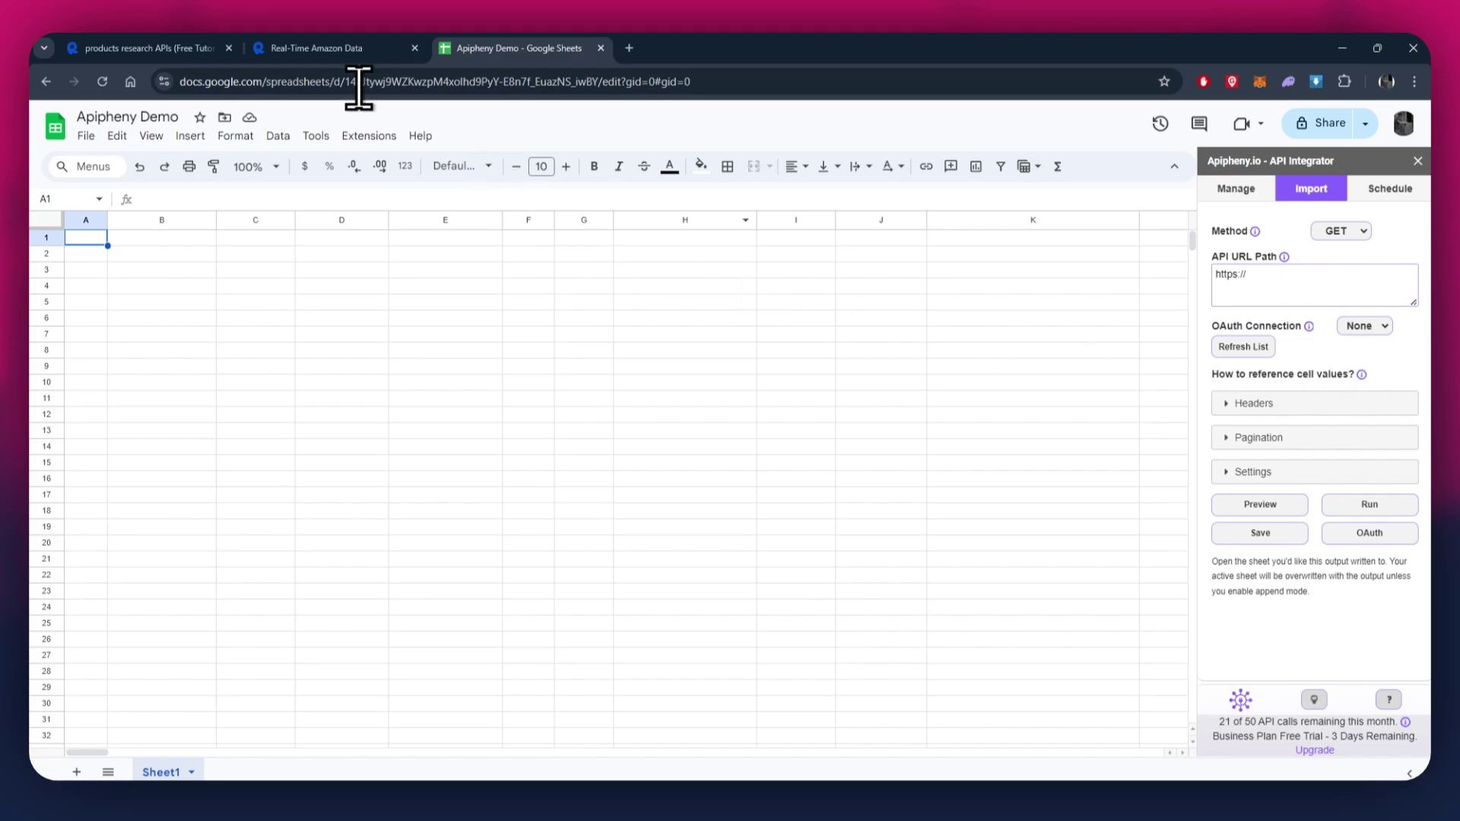
click(288, 51)
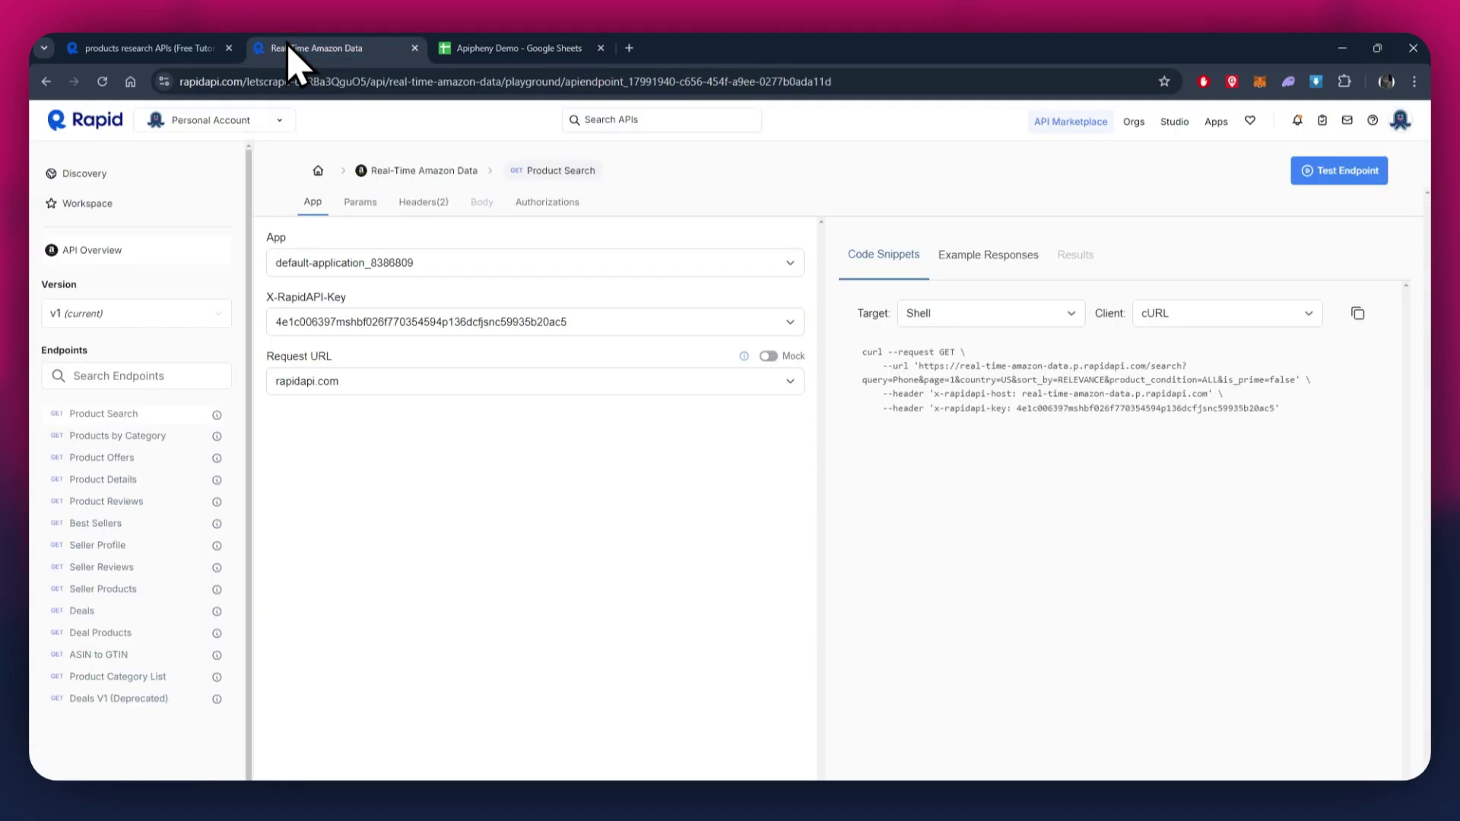
double_click(933, 366)
drag(933, 366, 1144, 381)
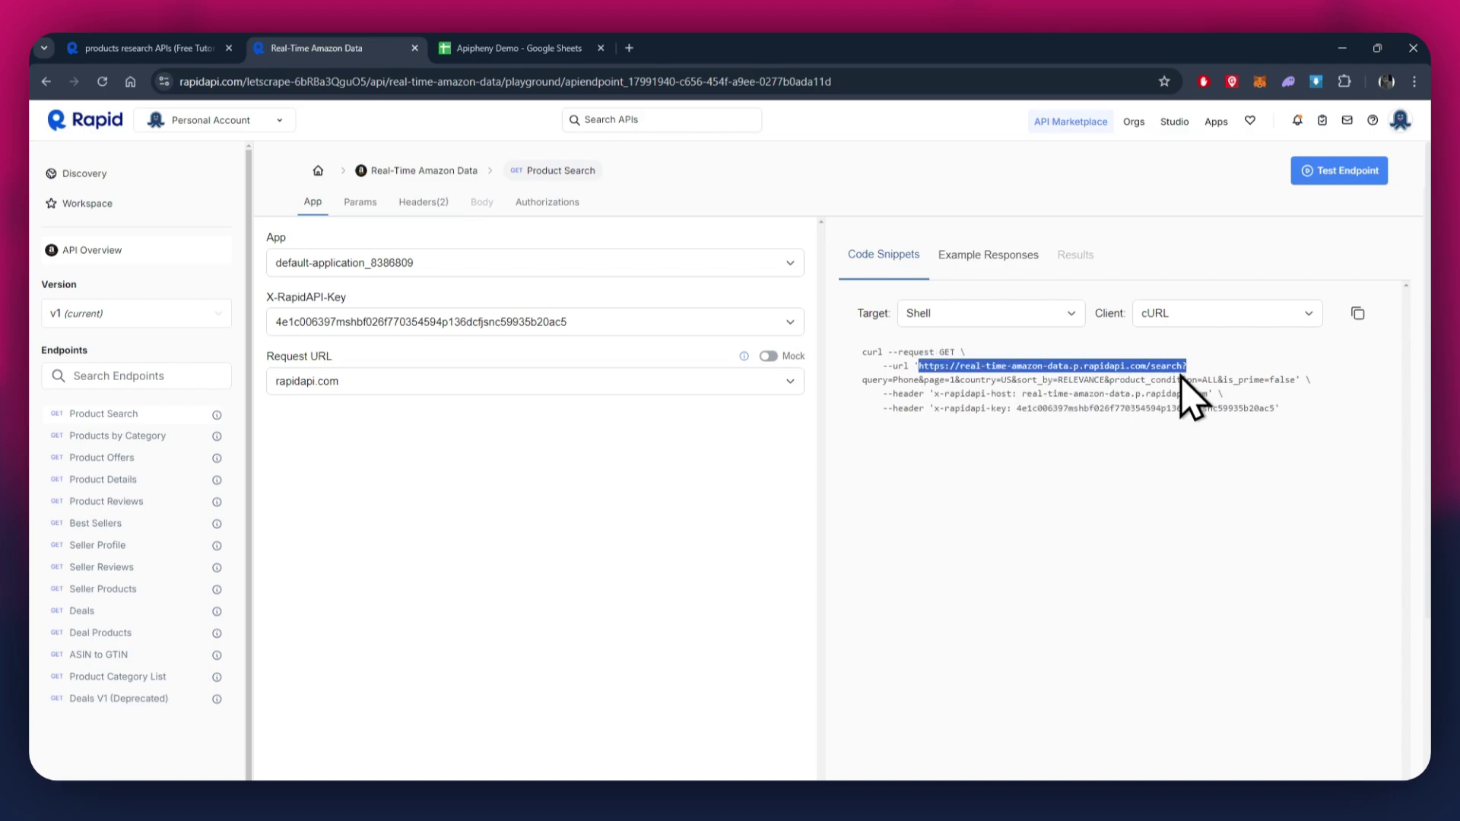
drag(1180, 378, 1289, 379)
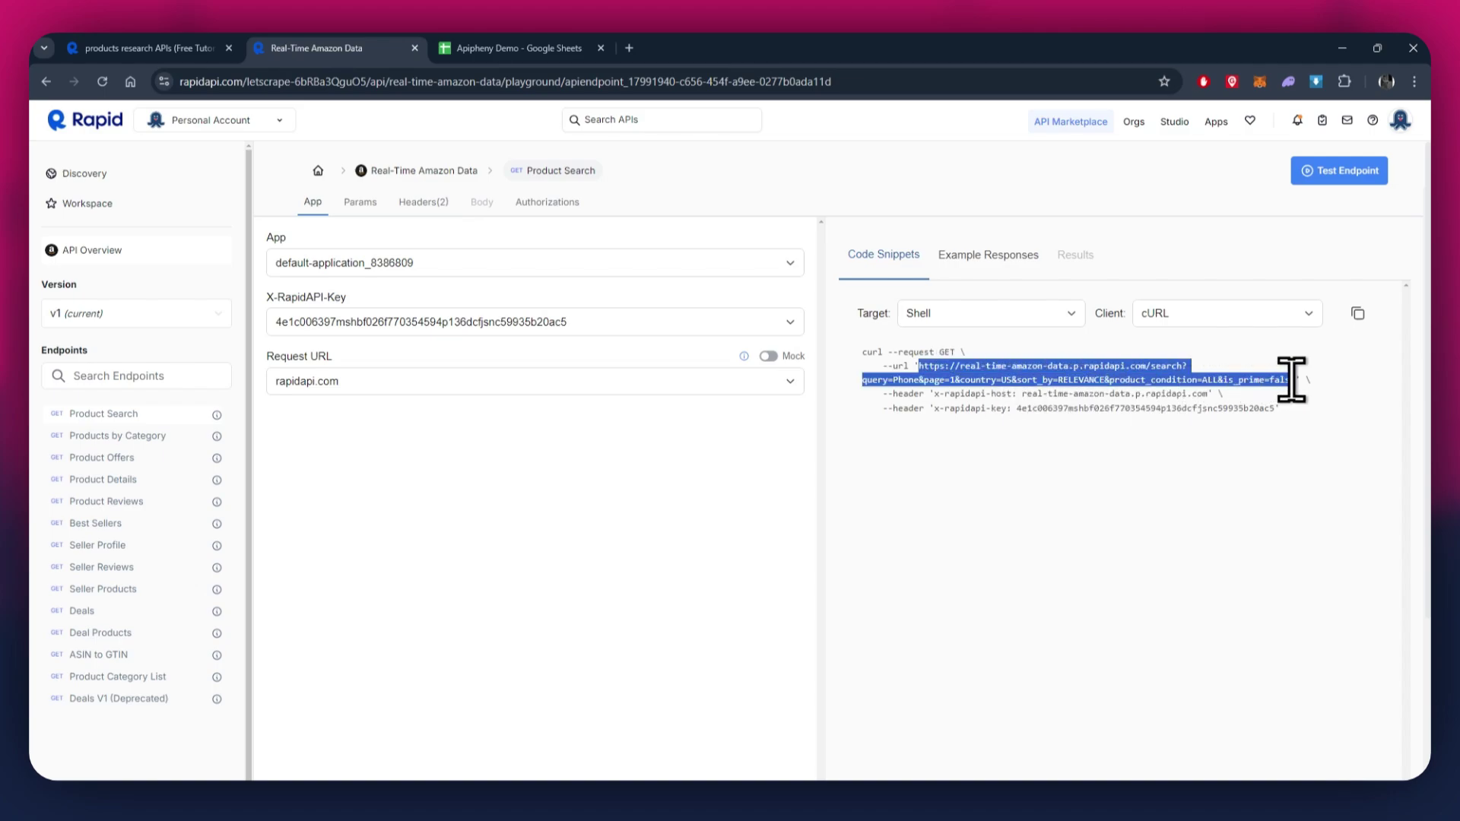
Paste the Phone search URL into API URL Path and expand Headers
click(527, 48)
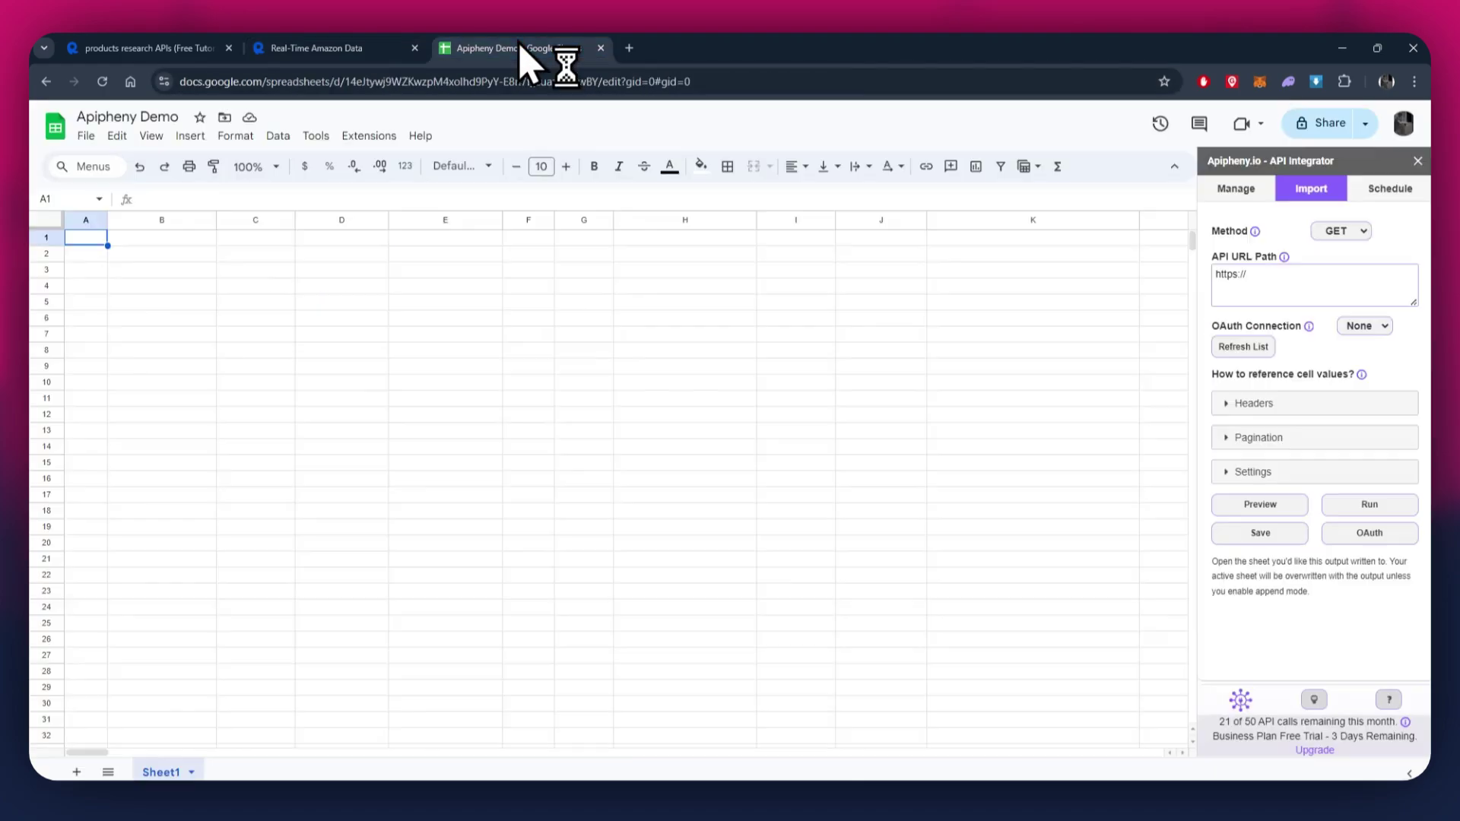
triple_click(1282, 285)
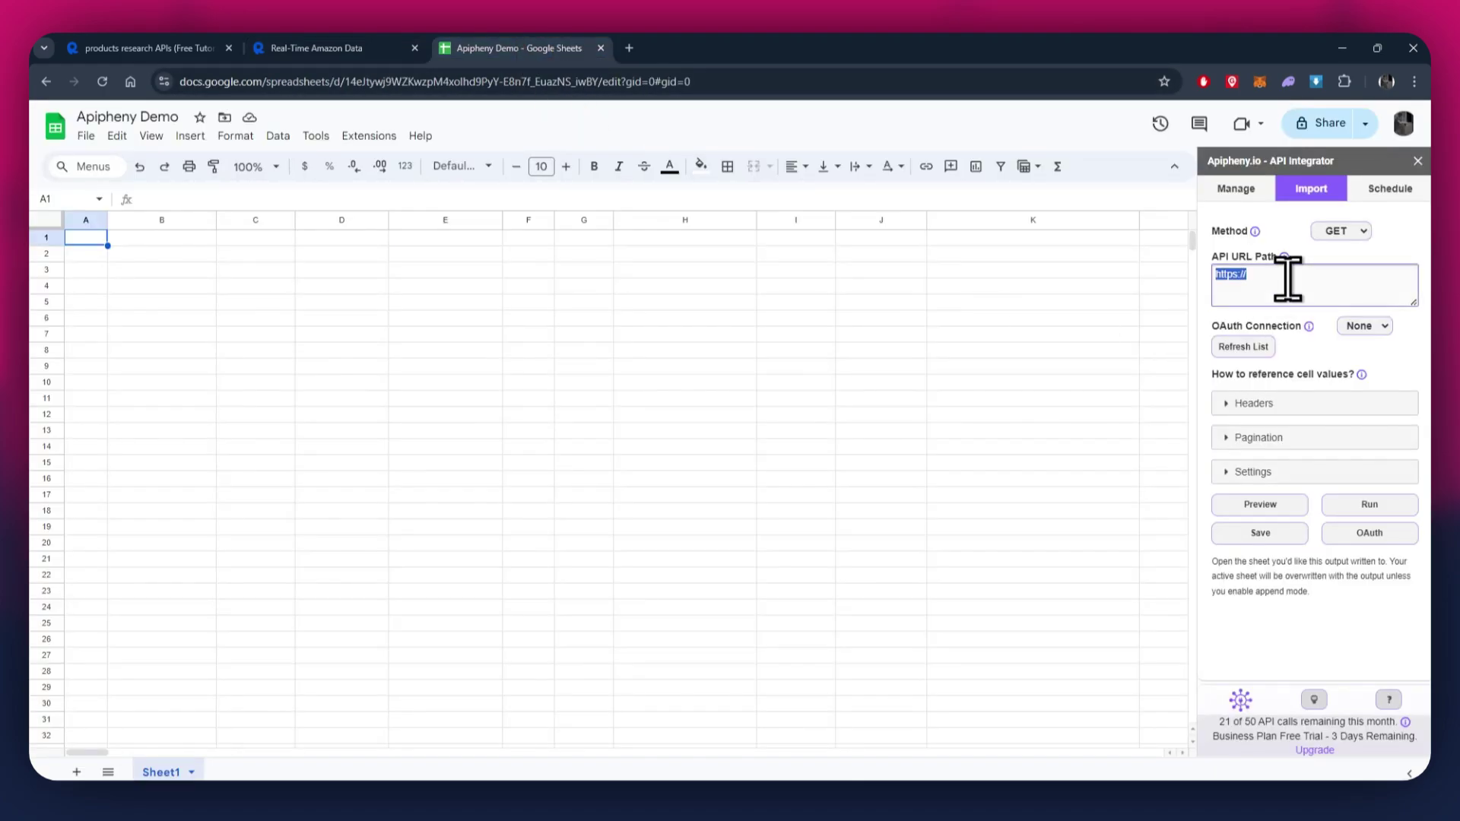
key(ctrl+v)
click(1236, 406)
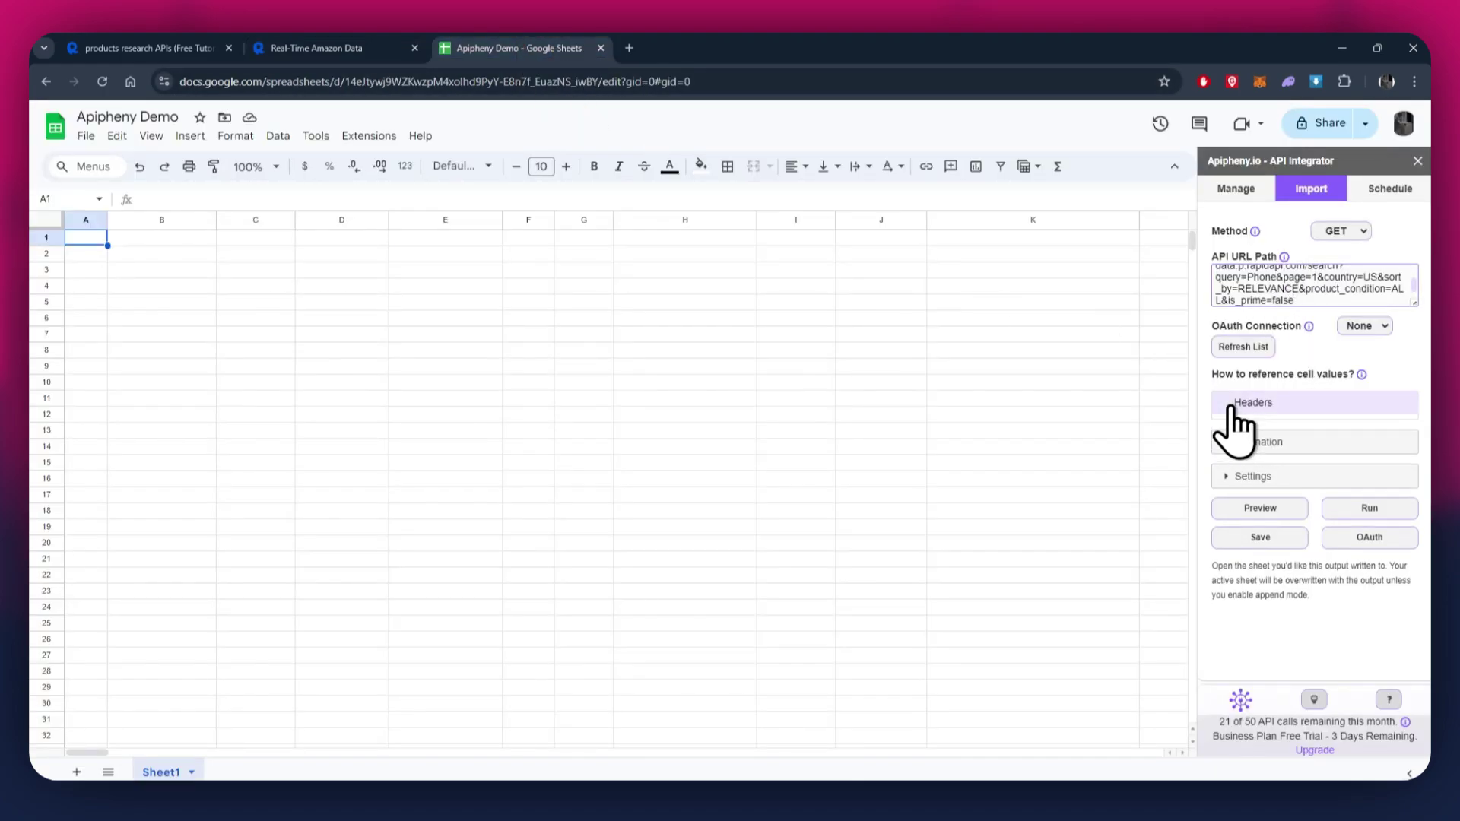
Add two header rows and set the first to x-rapidapi-host: real-time-amazon-data.p.rapidapi.com
click(1243, 440)
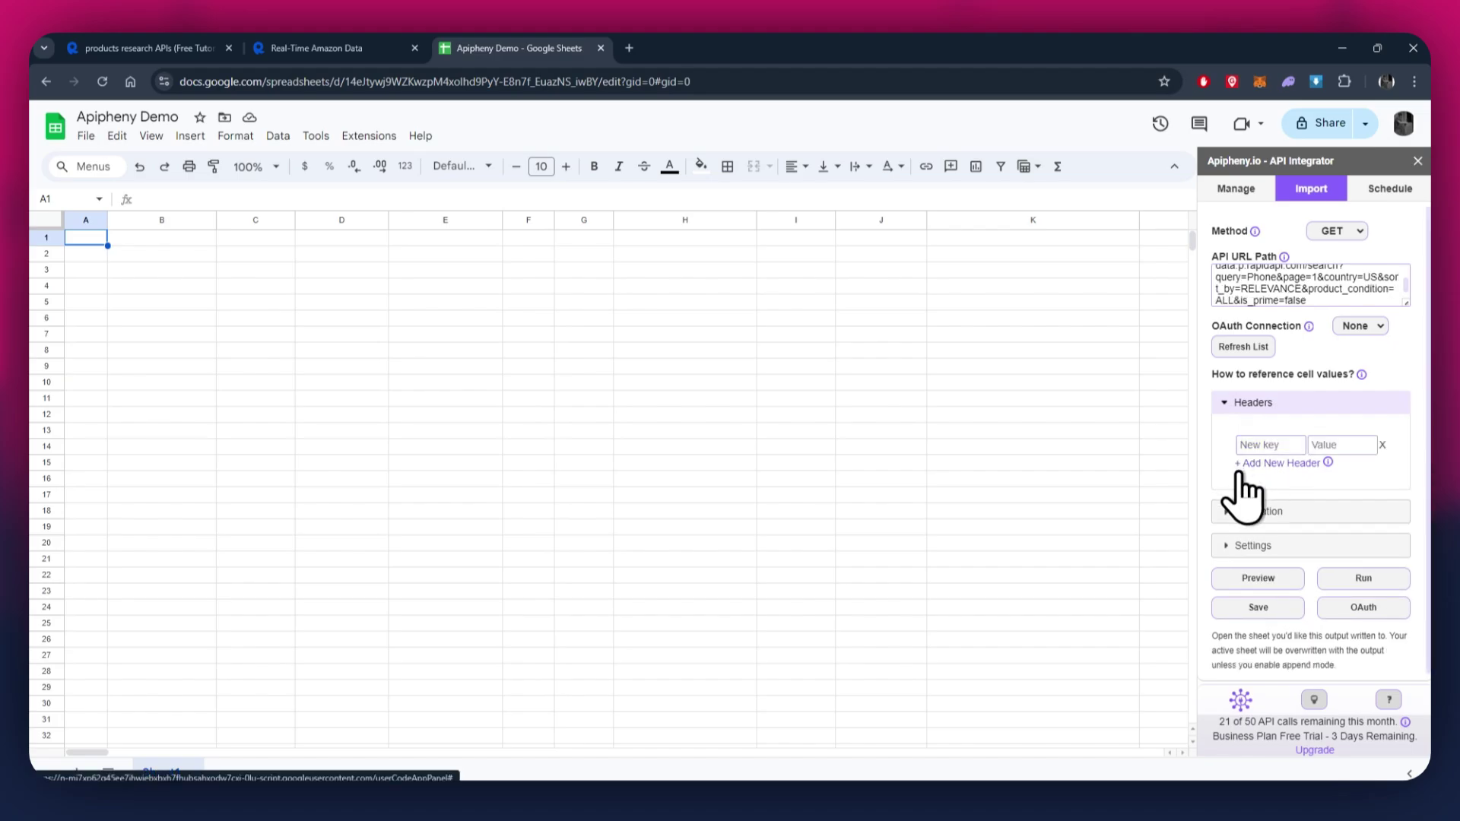
click(1240, 468)
click(287, 46)
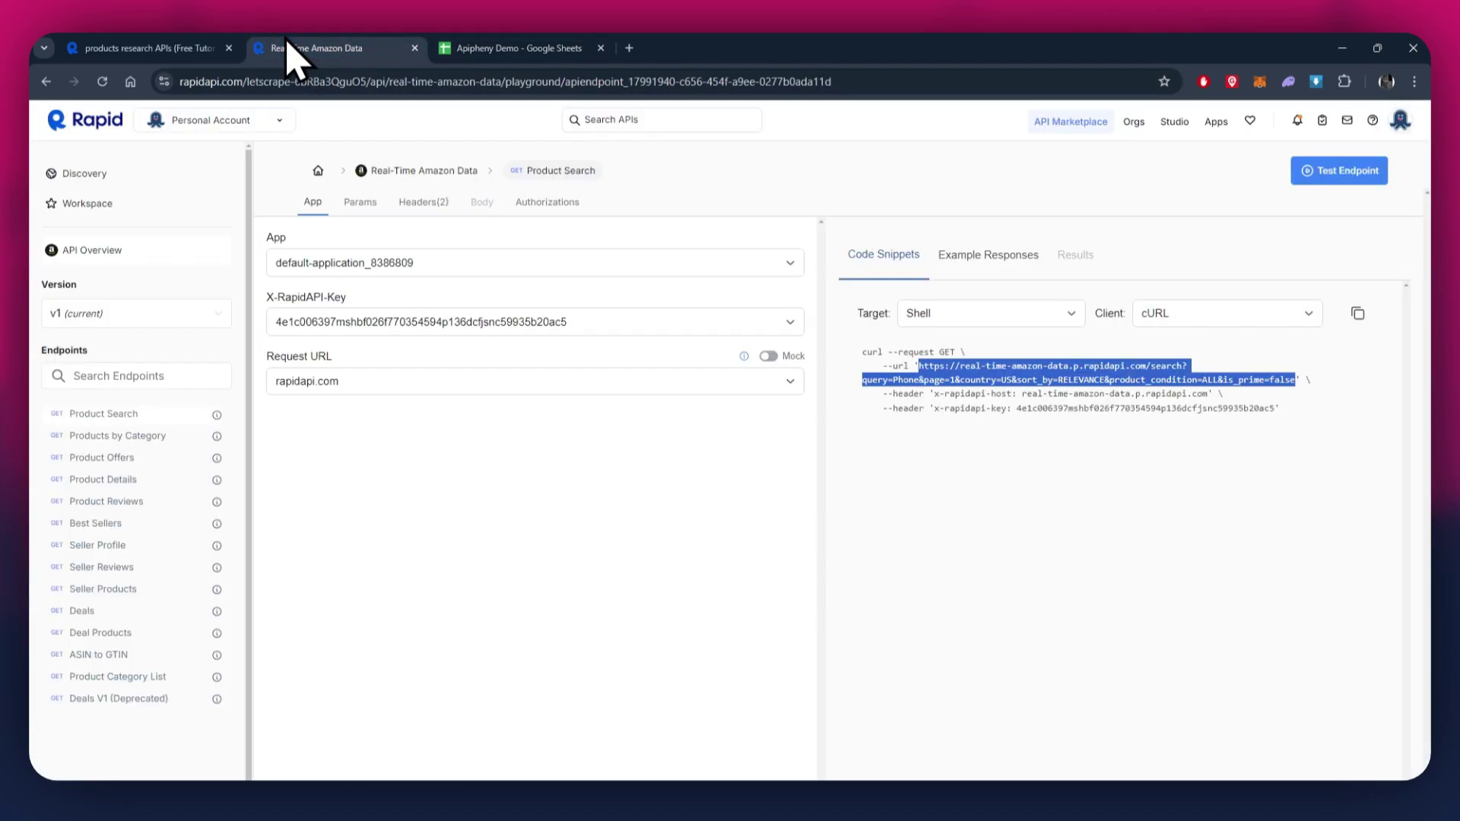
click(967, 418)
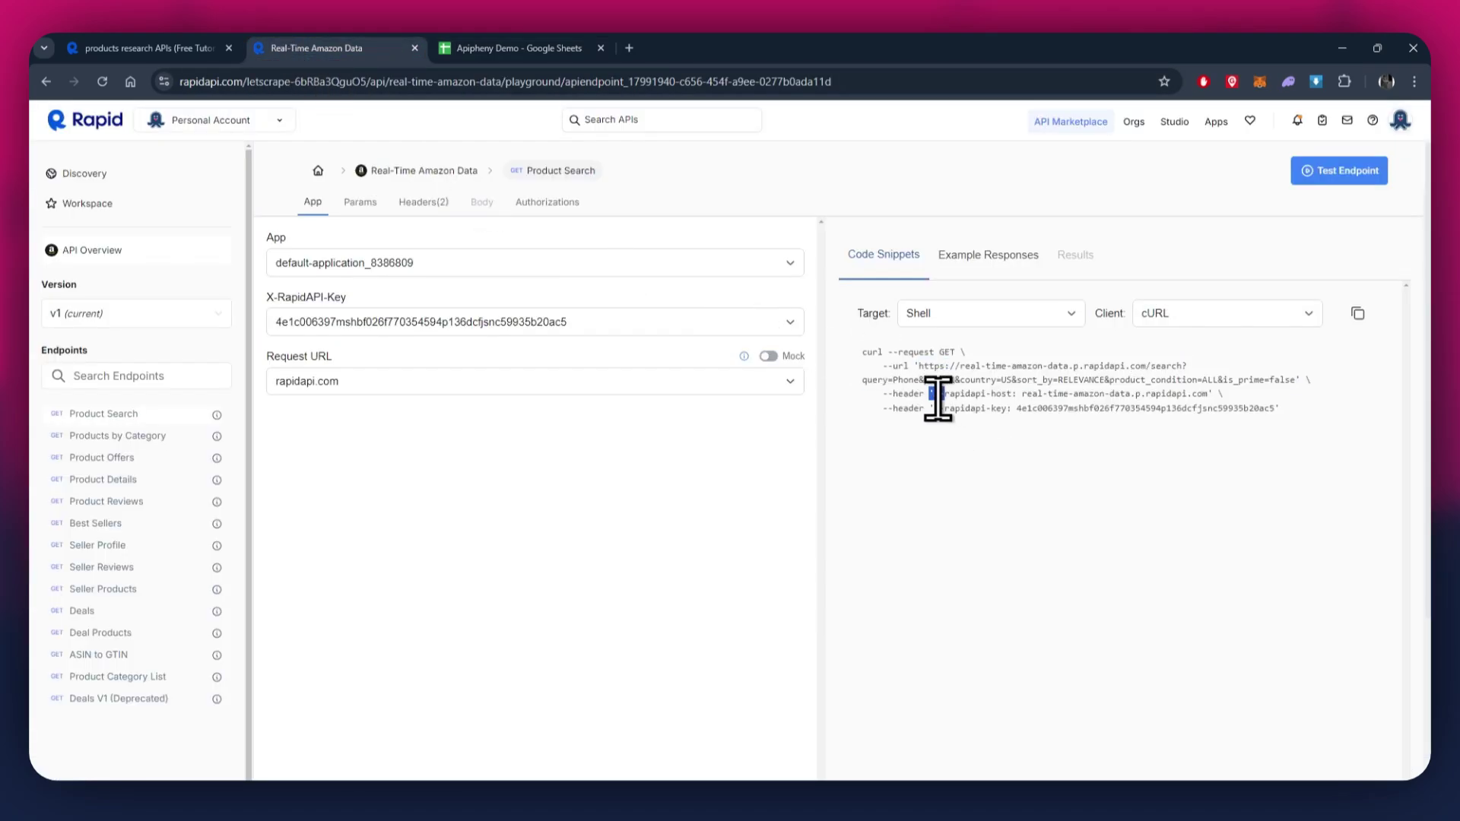
drag(934, 394, 1007, 401)
key(ctrl+c)
click(547, 48)
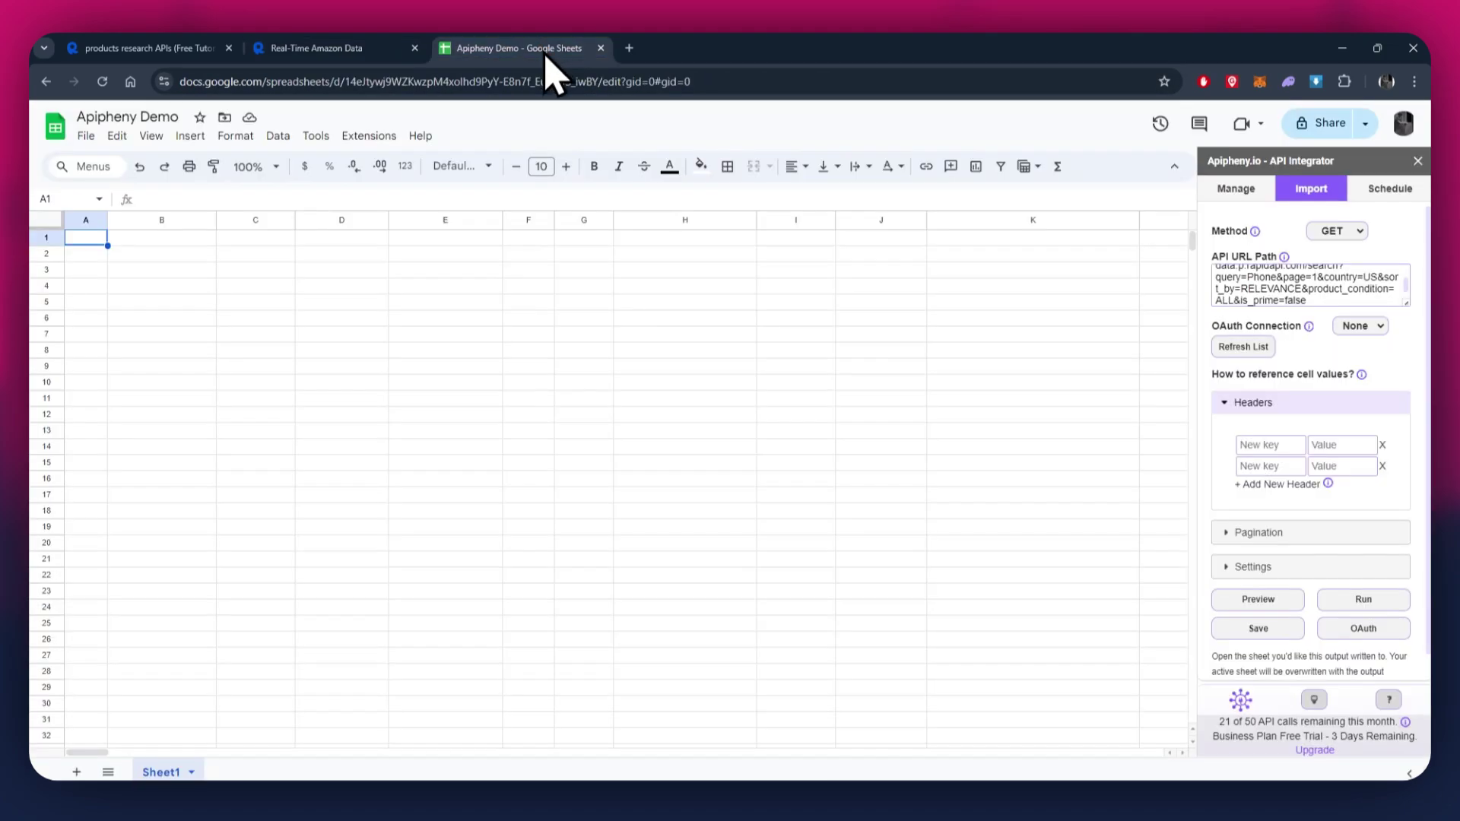
click(1244, 443)
key(ctrl+v)
click(313, 48)
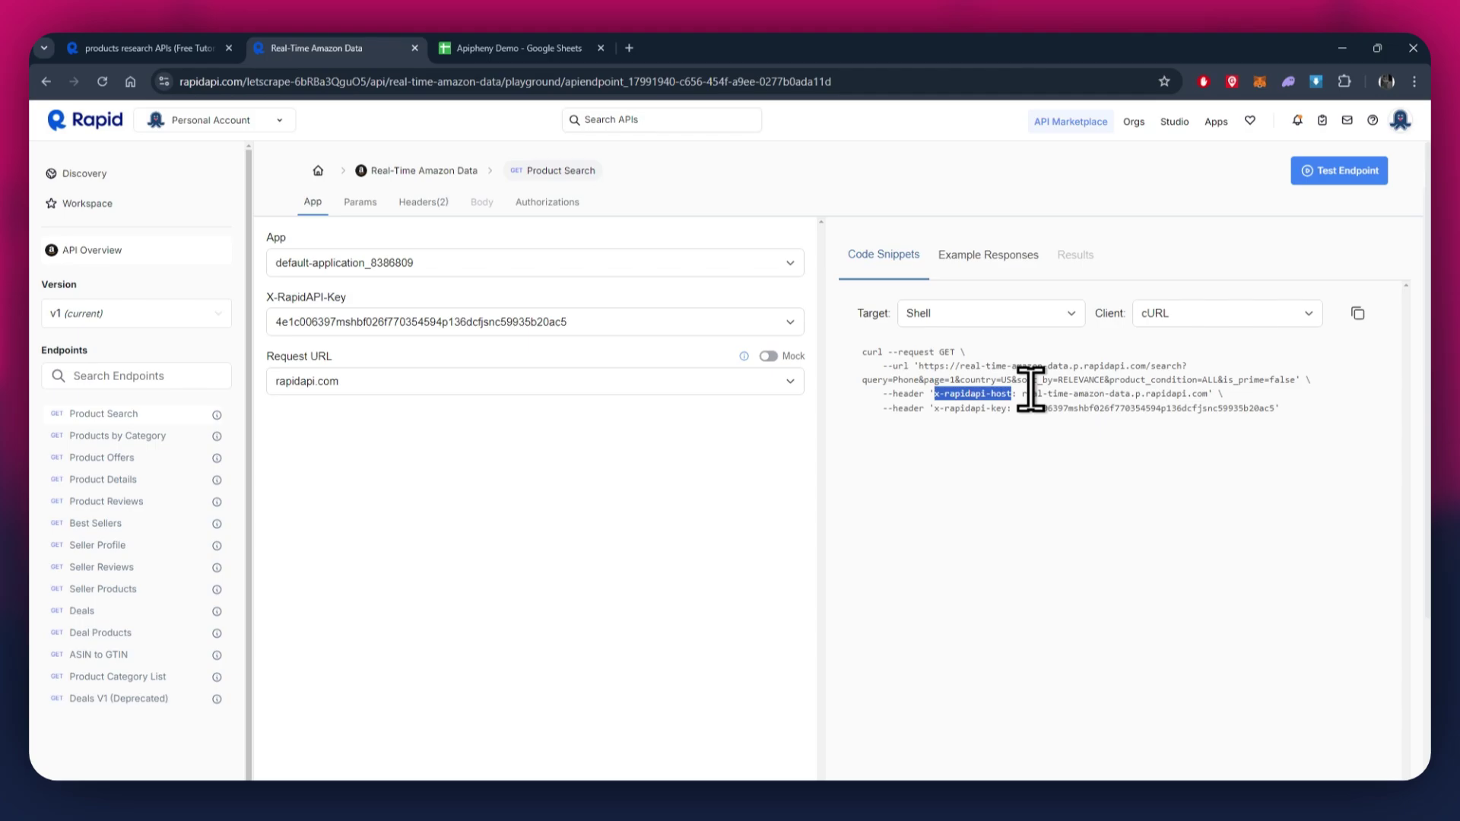
drag(1020, 393, 1192, 393)
key(ctrl+Tab)
click(1341, 444)
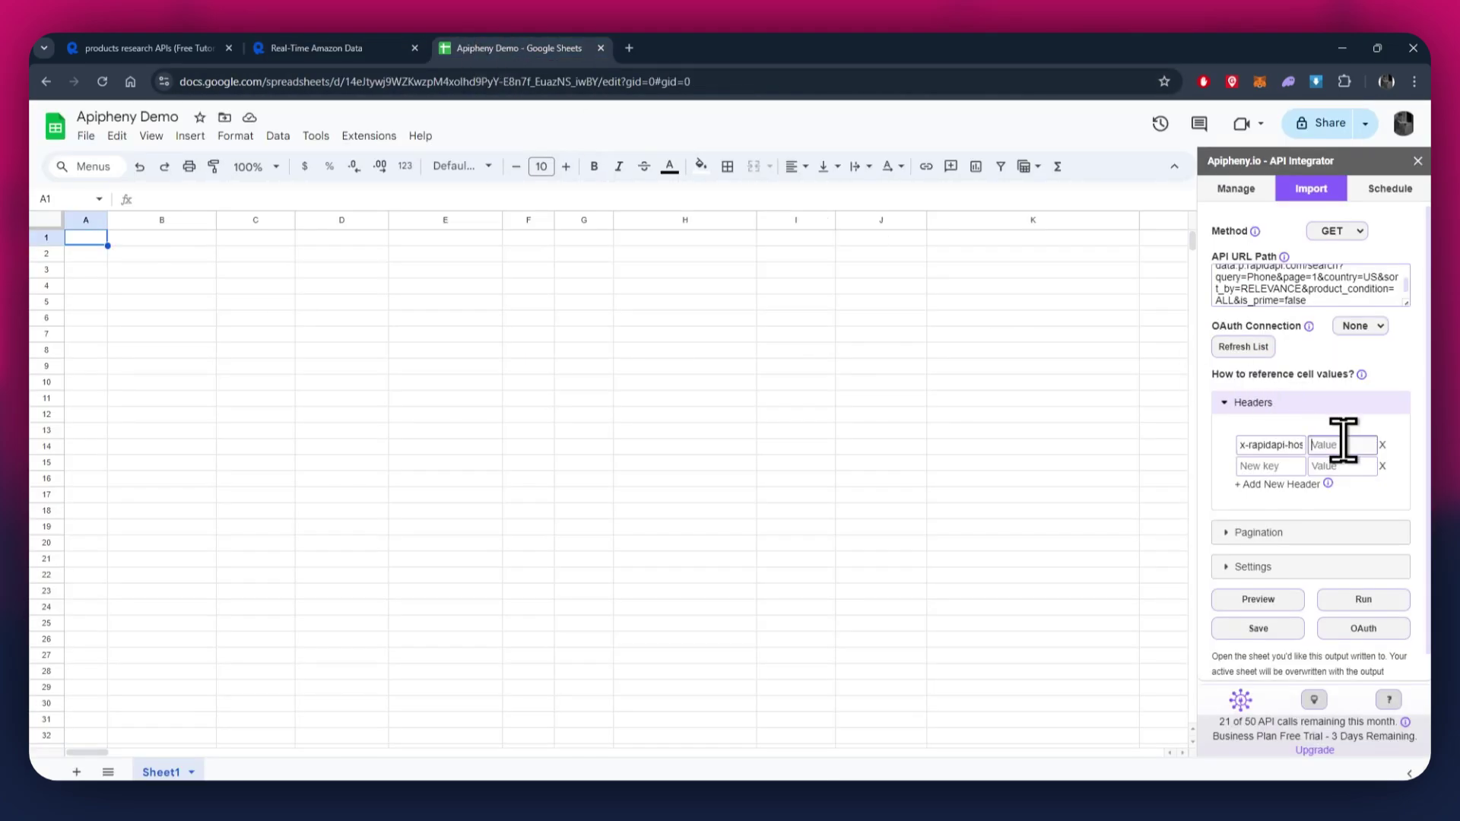
key(ctrl+shift+Tab)
Set the second header to x-rapidapi-key with the subscribed API key value
drag(934, 407, 1006, 408)
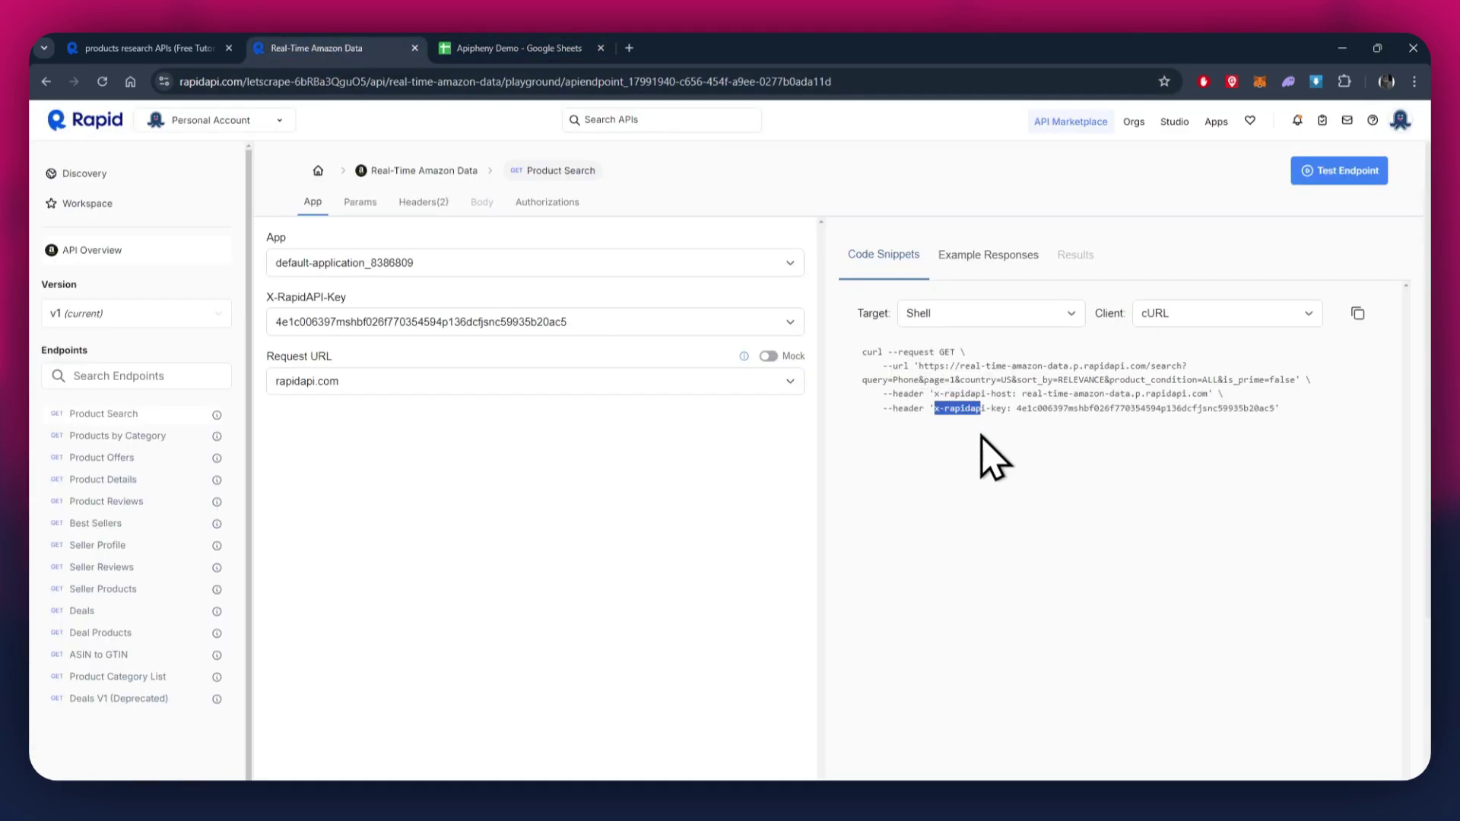
key(ctrl+Tab)
click(1263, 447)
key(ctrl+v)
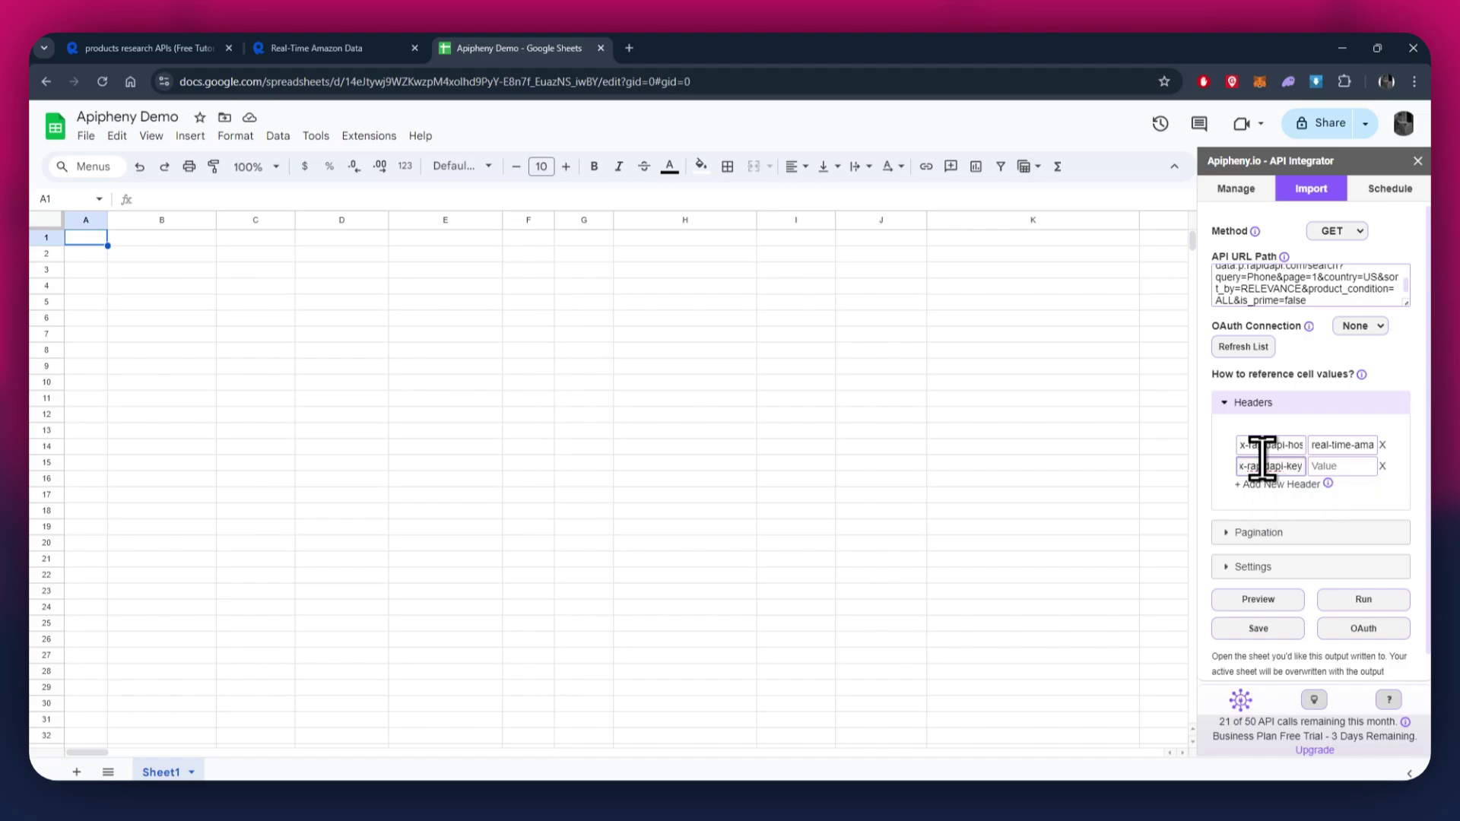
key(ctrl+shift+Tab)
double_click(1057, 407)
click(557, 51)
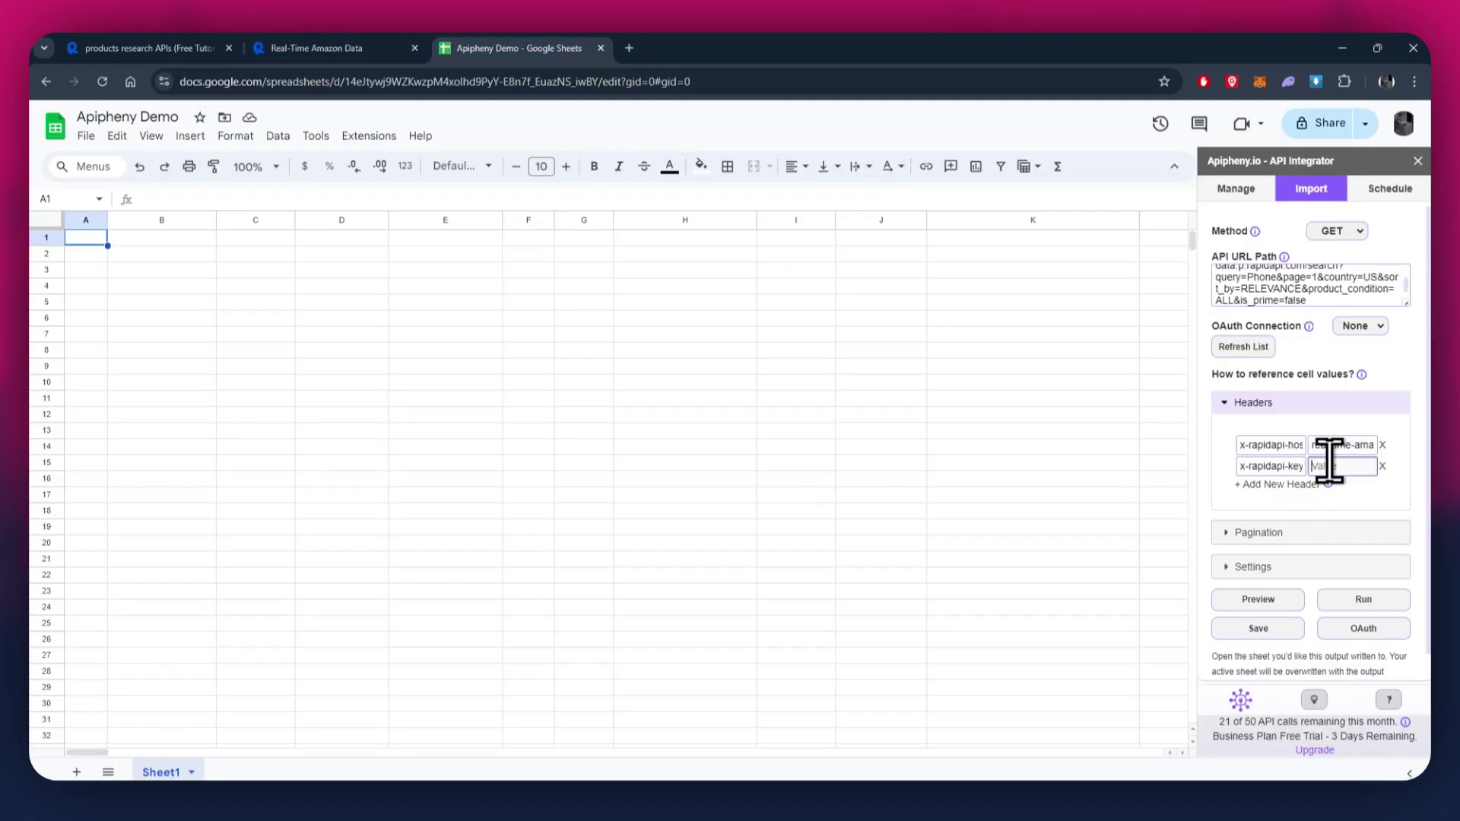
click(1341, 466)
key(ctrl+v)
Run and confirm the Apipheny import, check the phone titles, then return to RapidAPI
click(1365, 599)
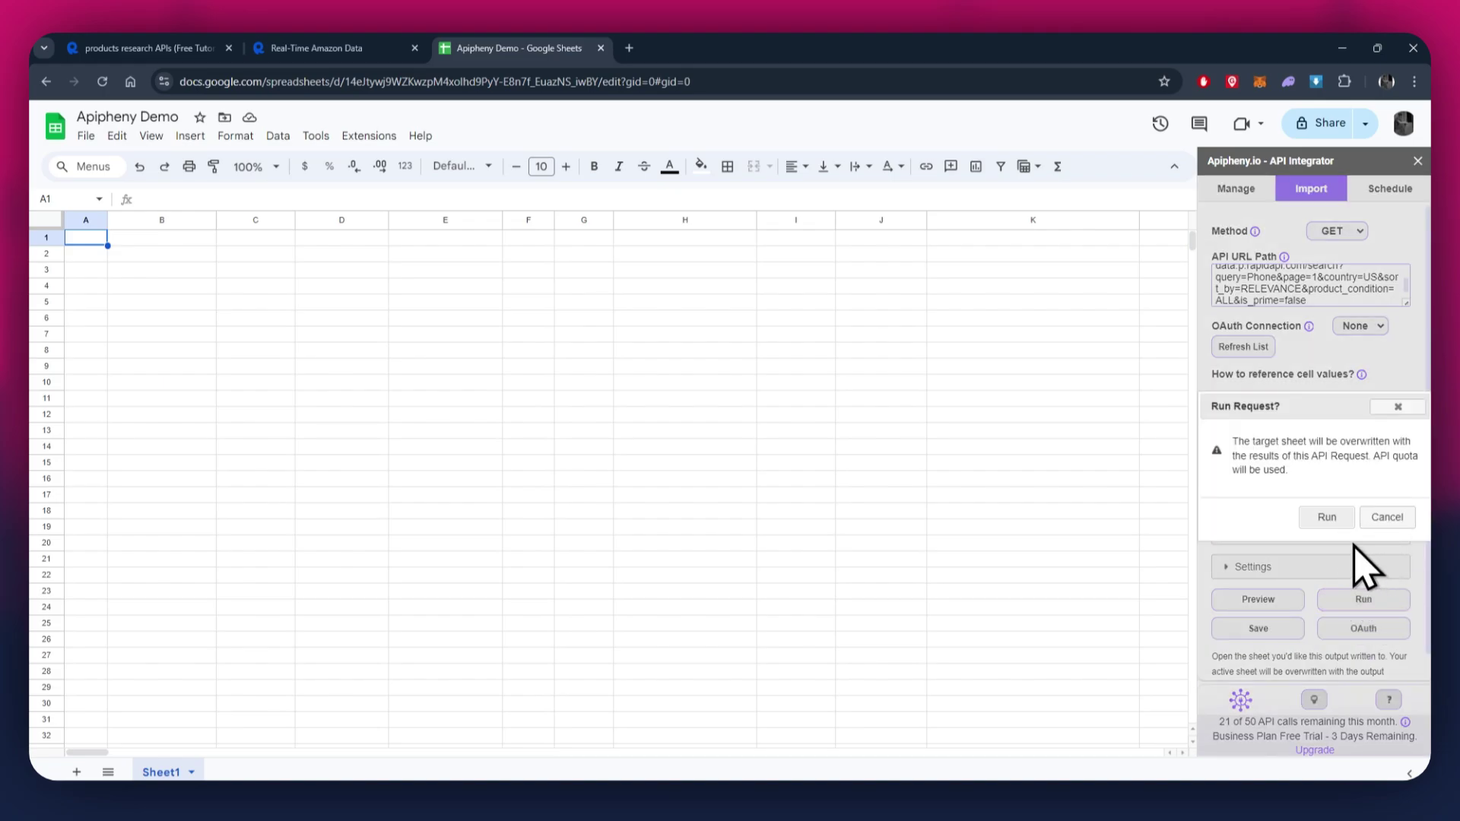
click(1328, 517)
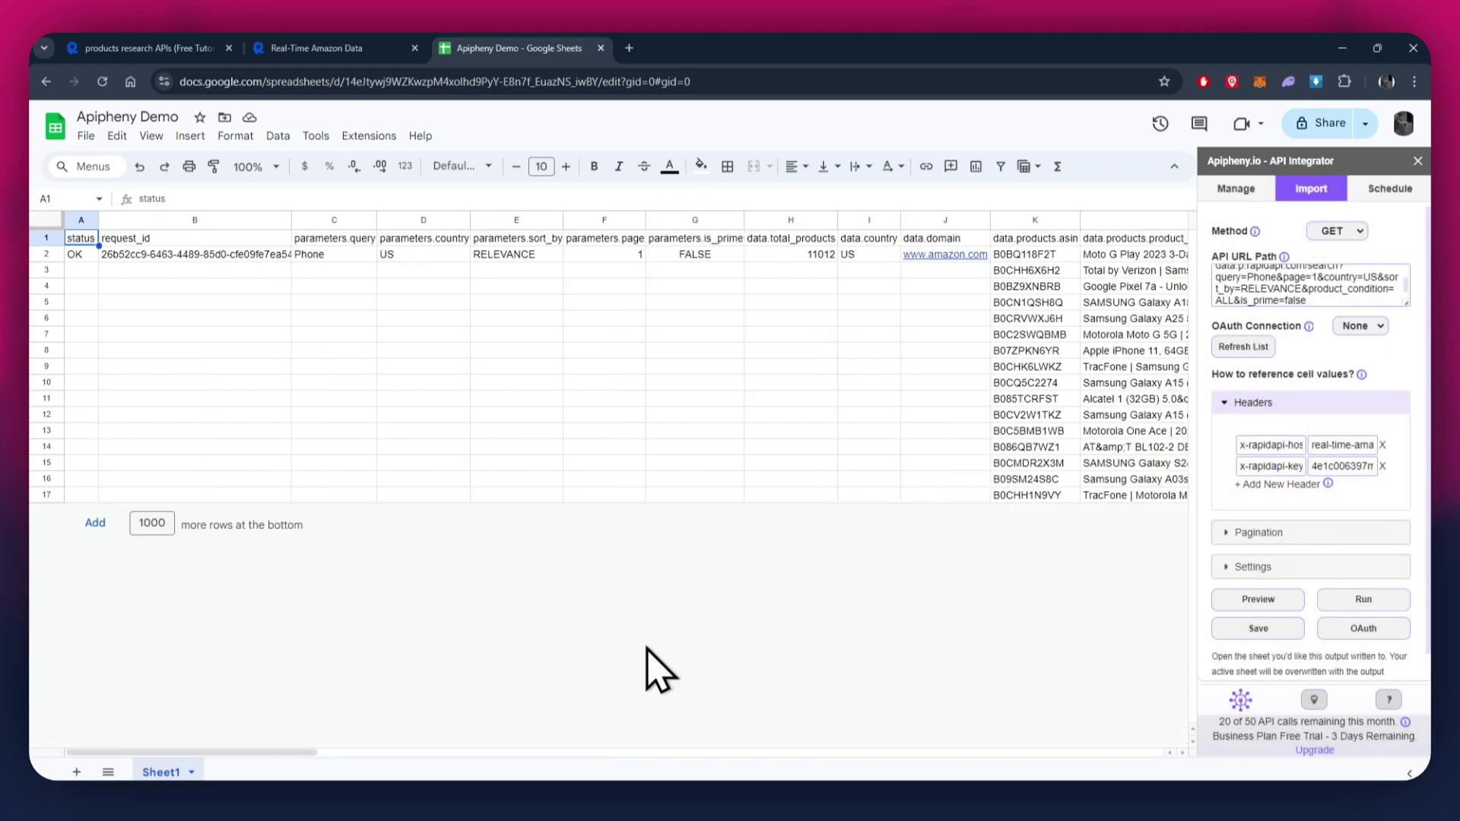
drag(302, 753, 441, 754)
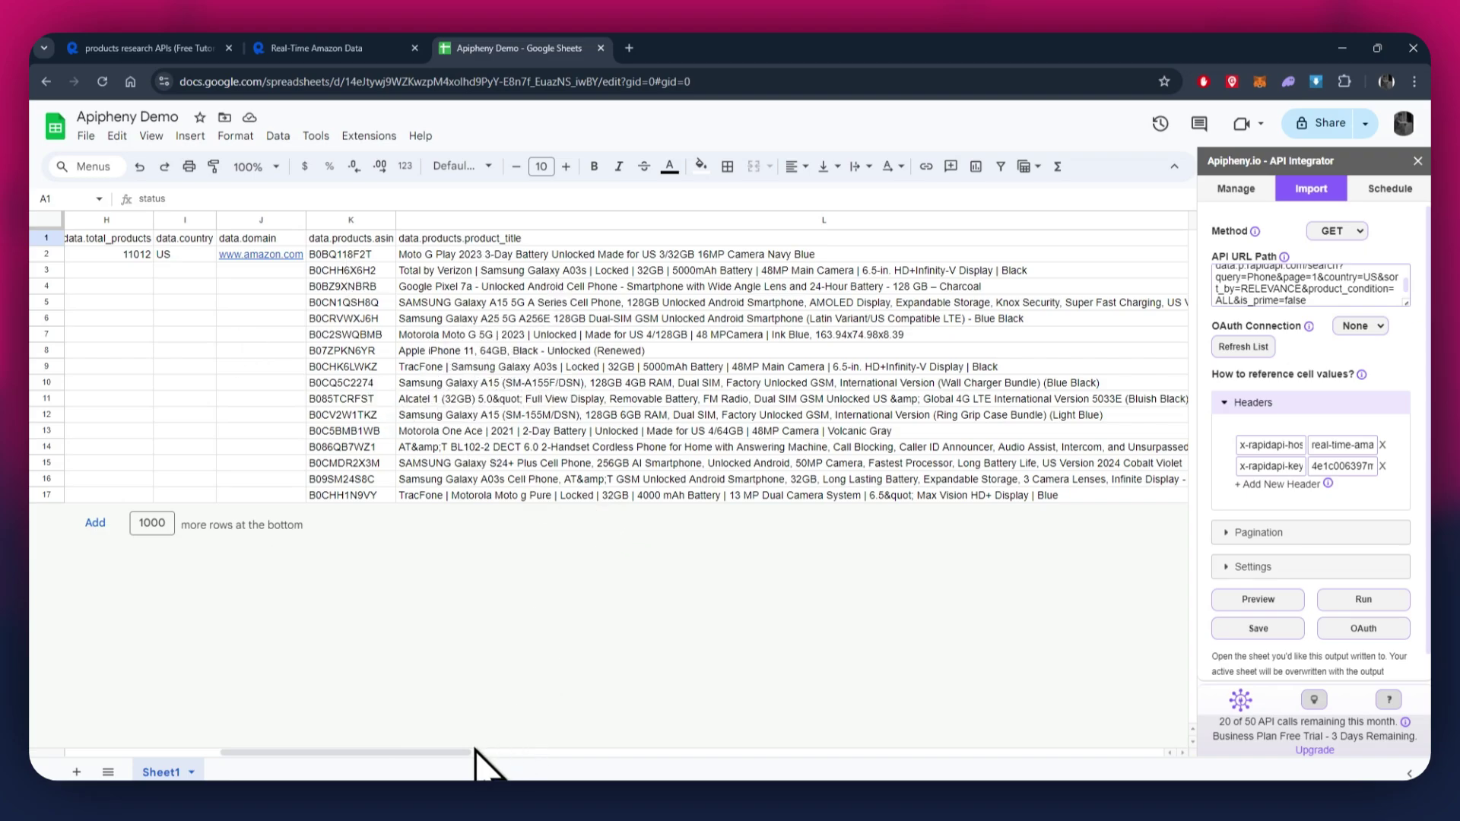
mouse_move(476, 750)
mouse_down()
mouse_move(635, 752)
mouse_move(521, 752)
mouse_up()
click(313, 51)
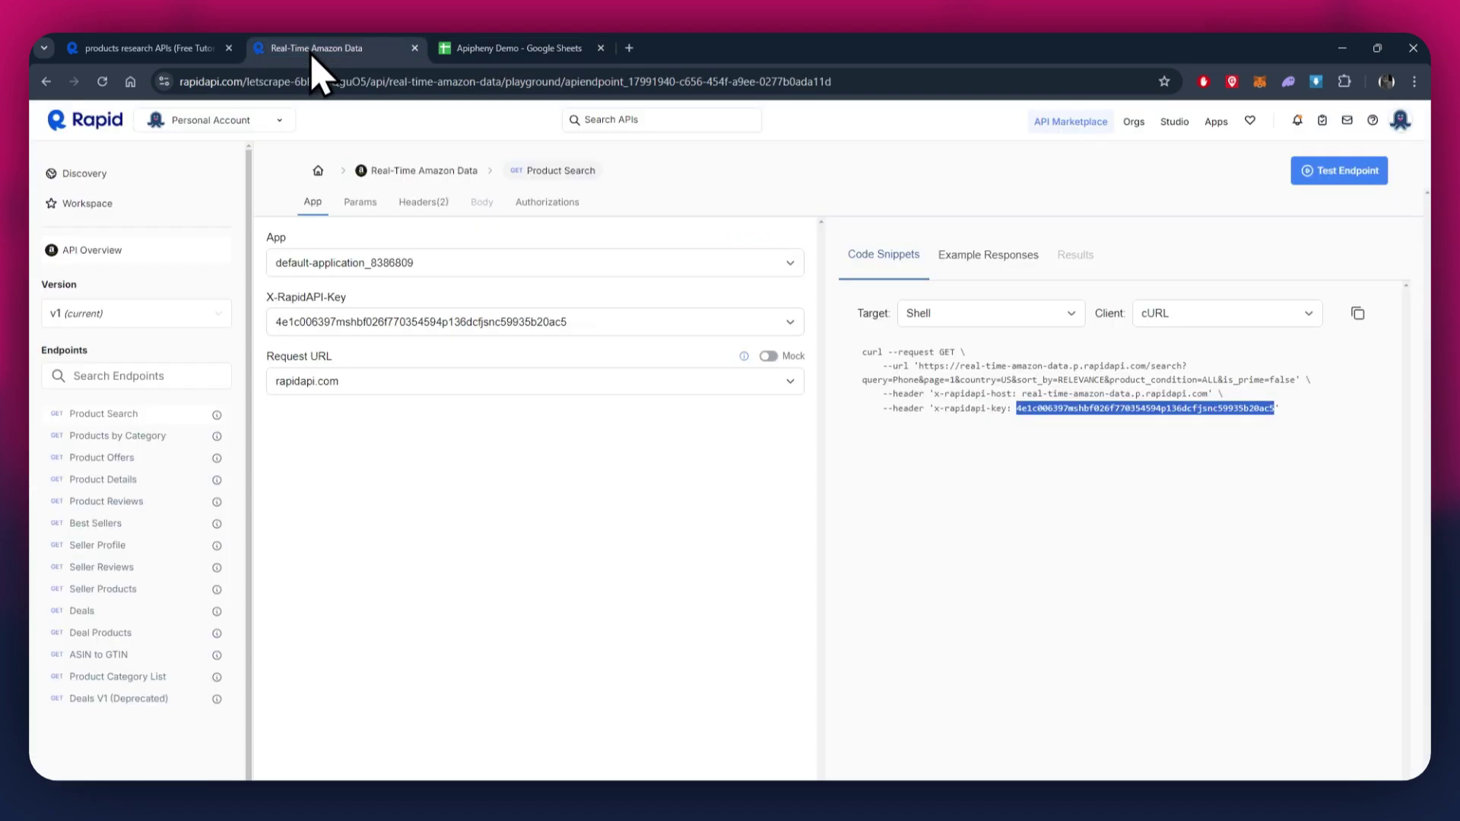
Change the Product Search query parameter from Phone to PC and select the updated cURL URL
click(361, 217)
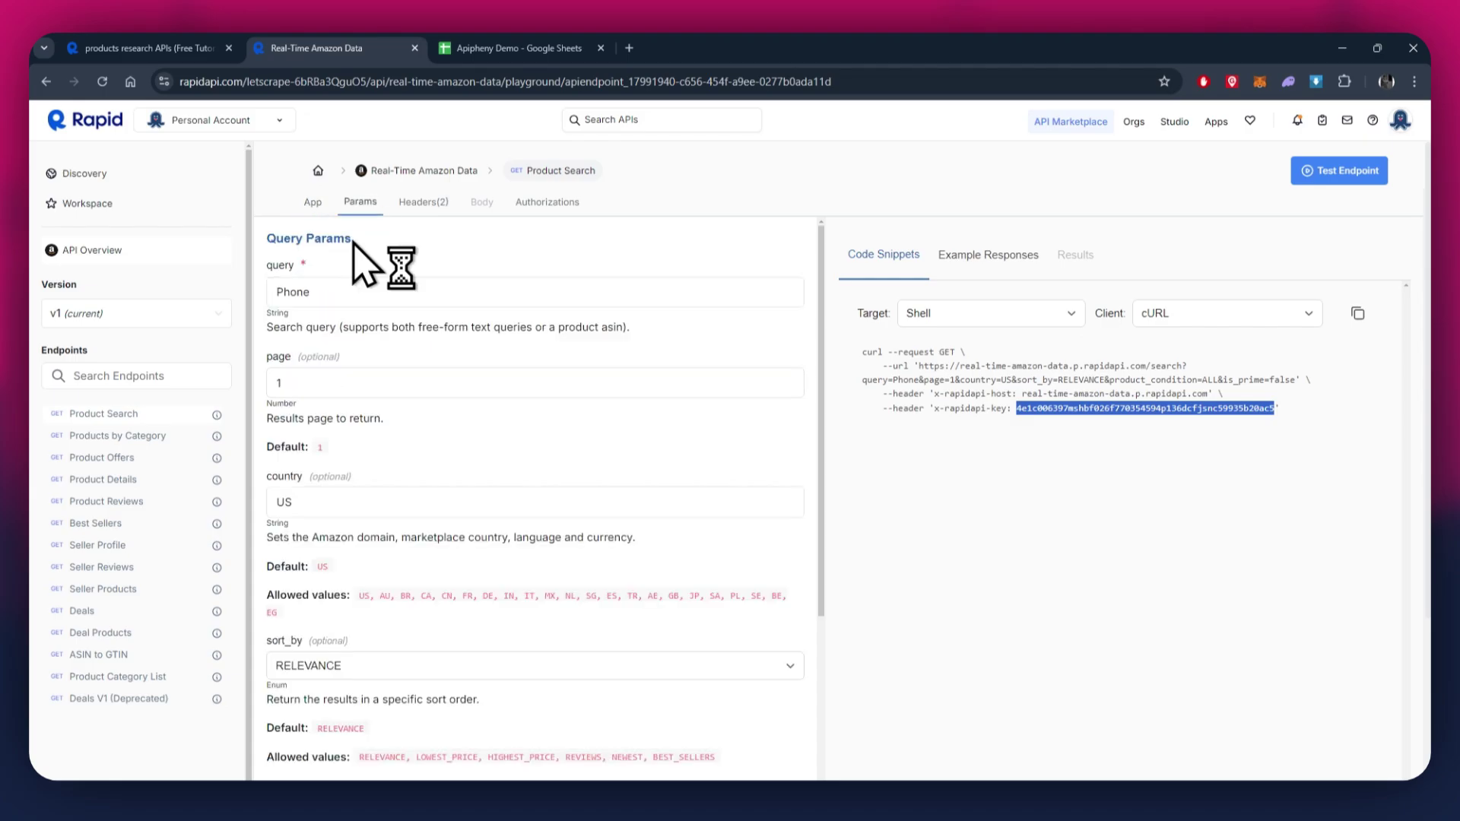
scroll(448, 431, down, 5)
scroll(448, 431, up, 1)
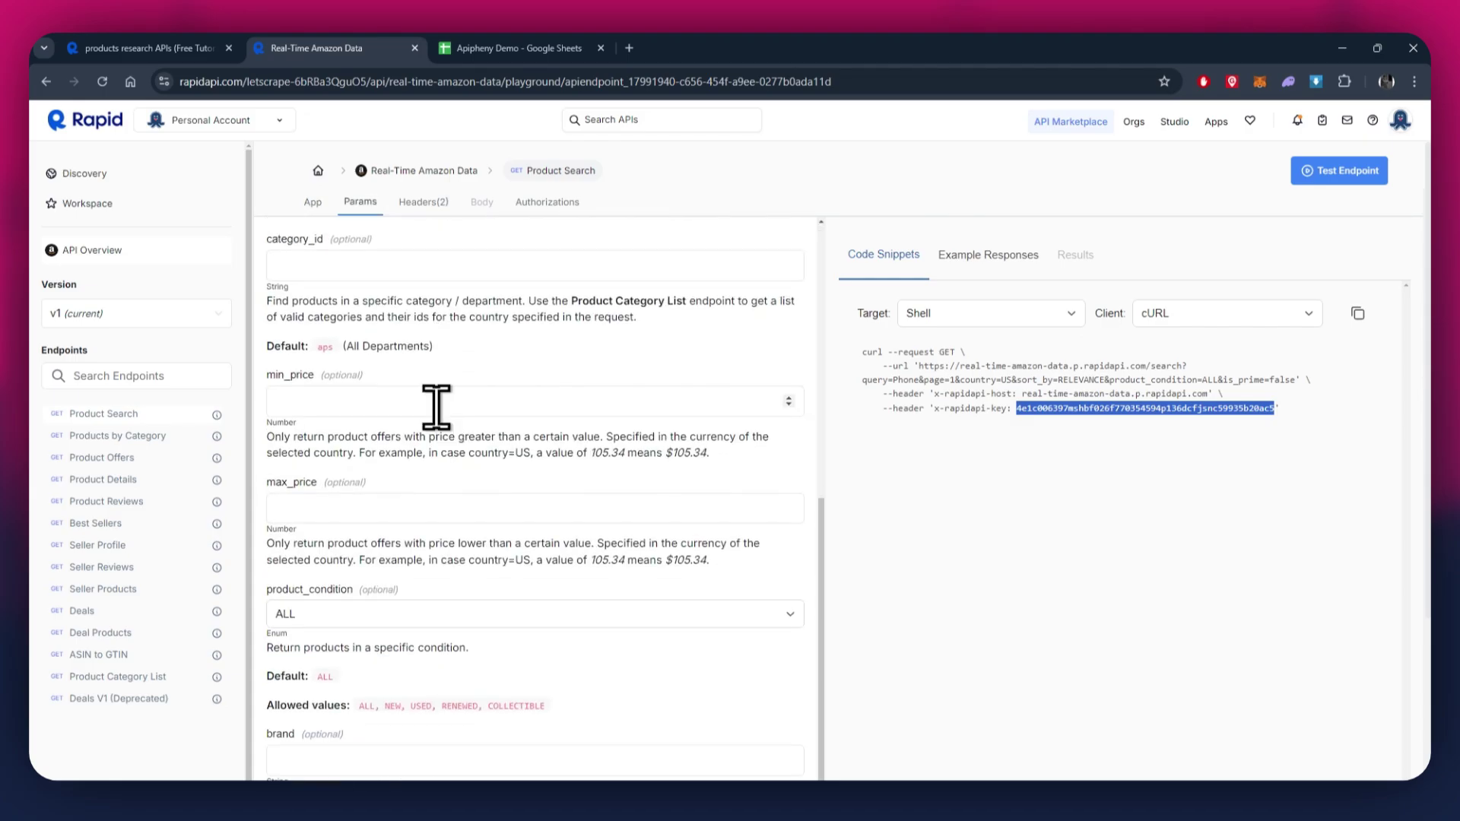
scroll(437, 411, up, 4)
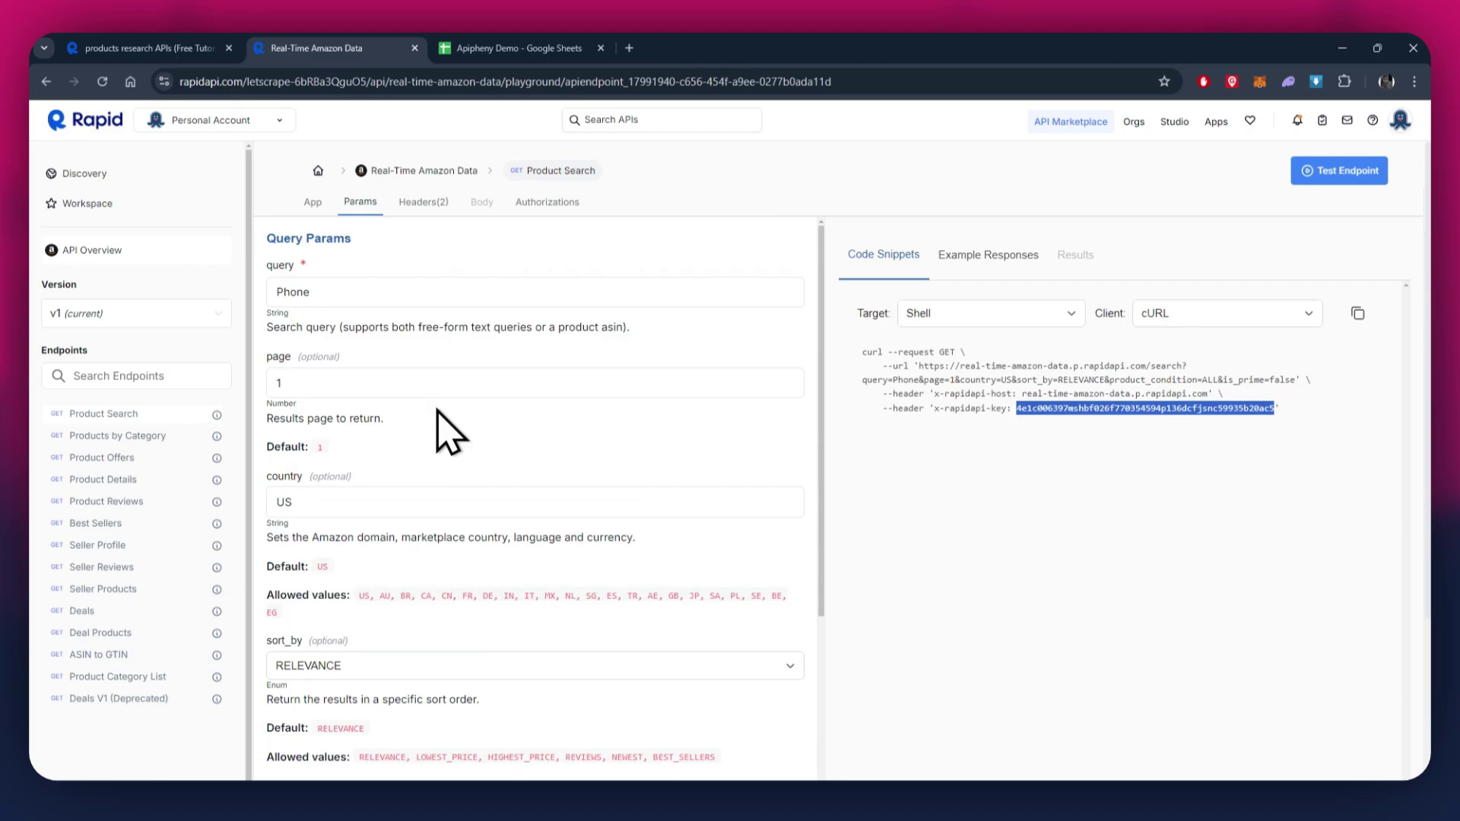
drag(381, 299, 274, 299)
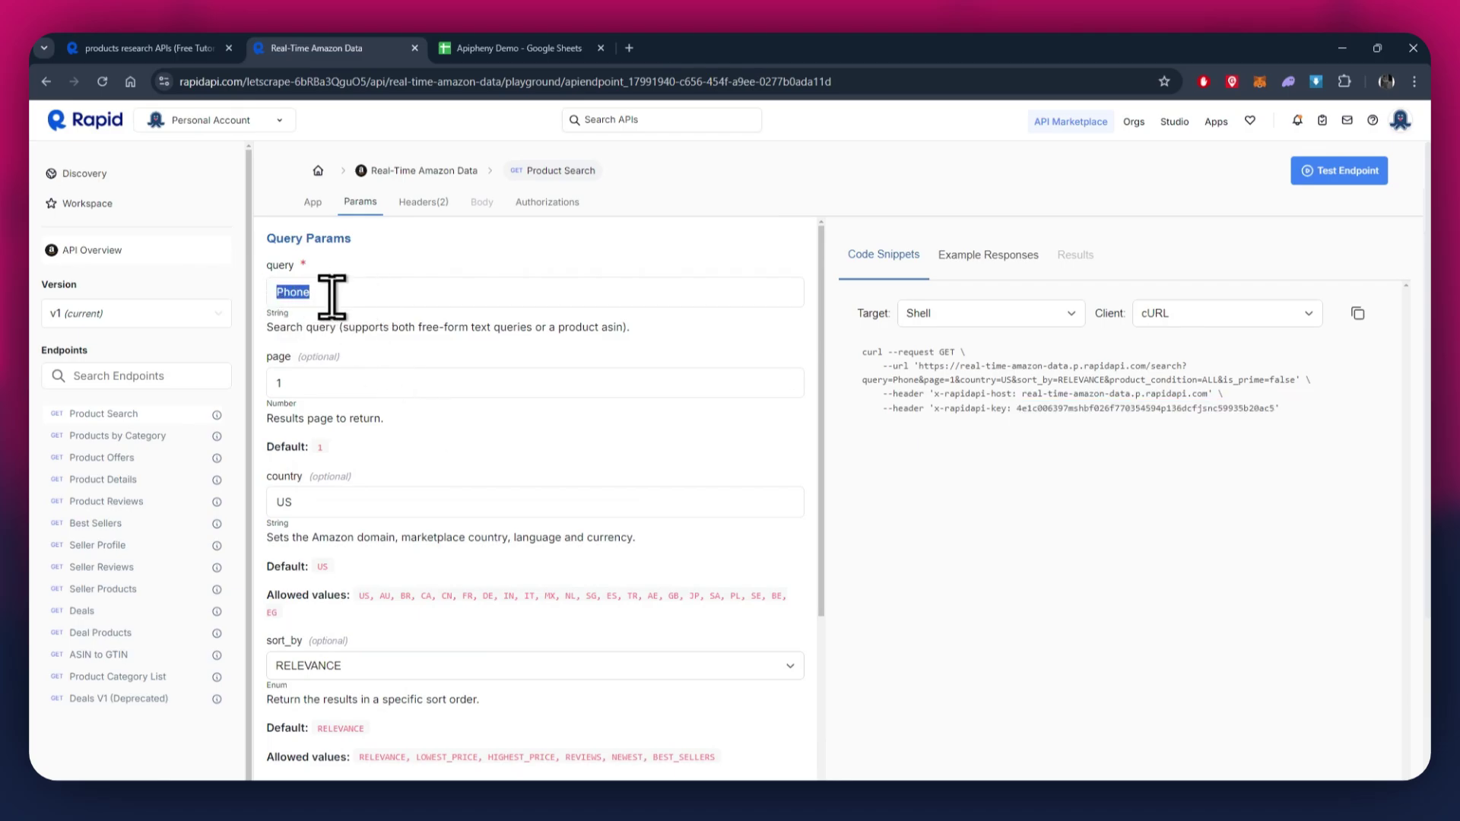
text(PC)
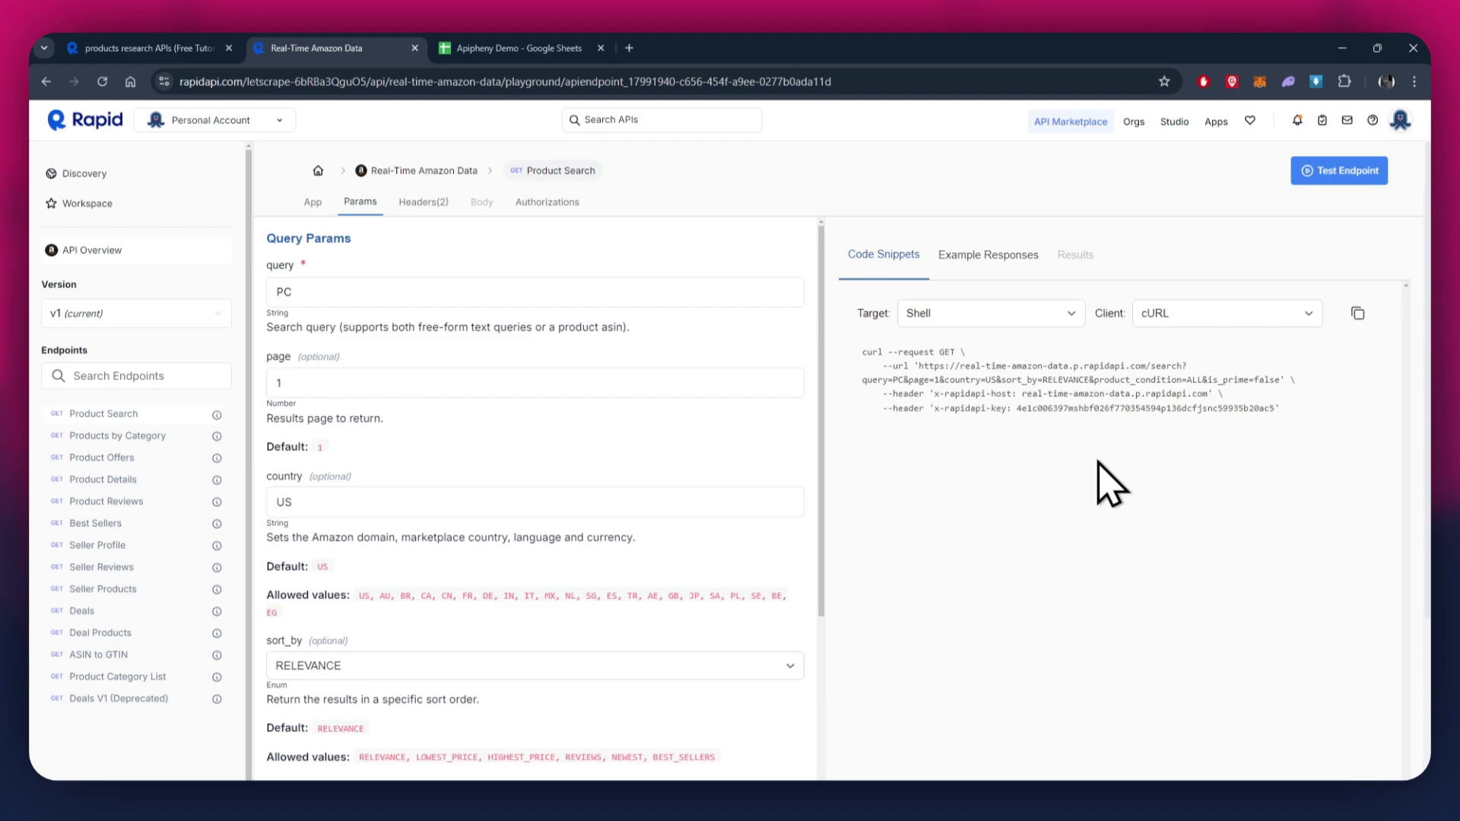
drag(920, 366, 1269, 382)
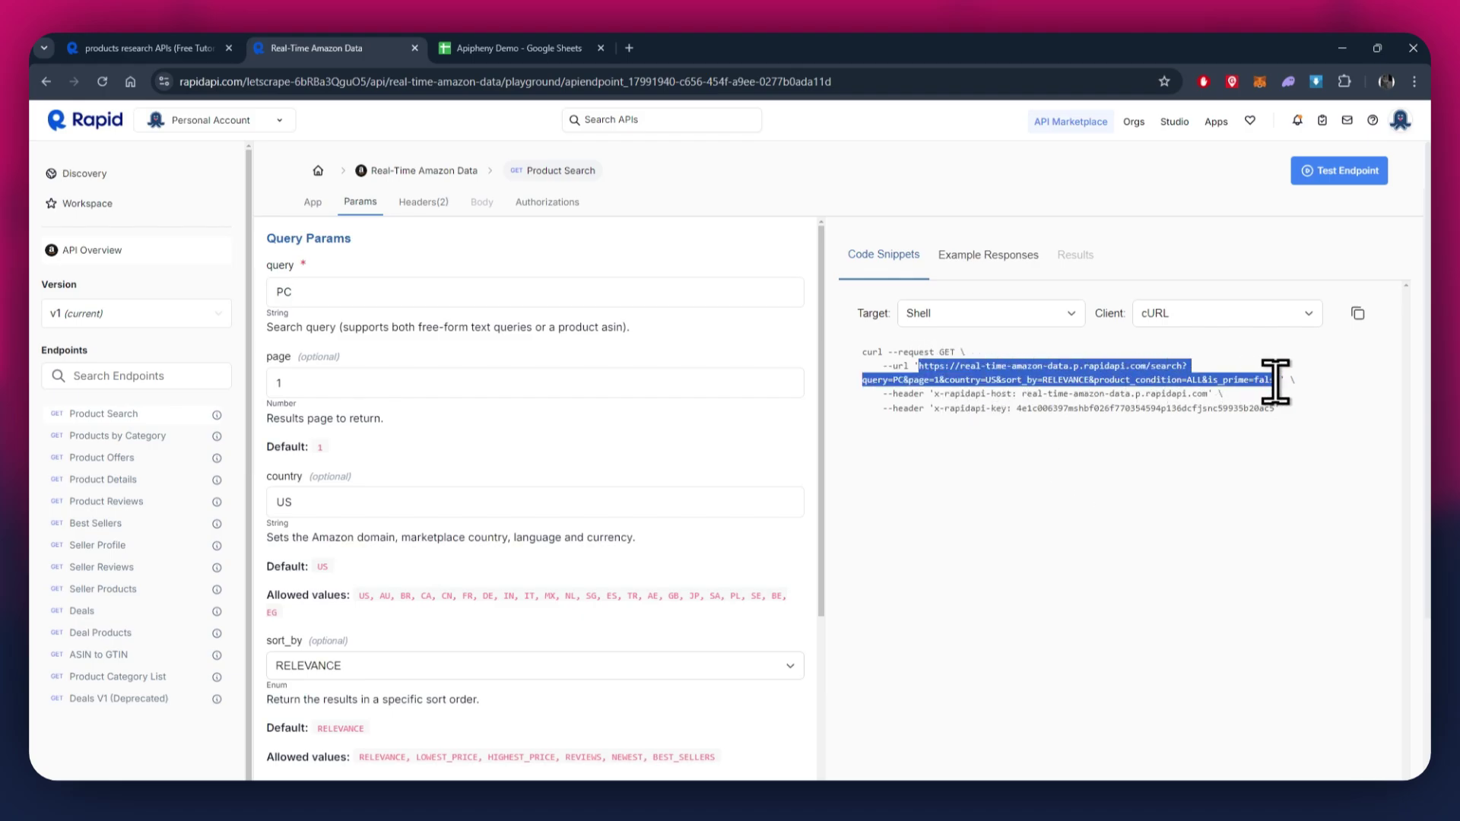
Replace the API URL Path with the query=PC URL and rerun the import, overwriting Sheet1
click(524, 48)
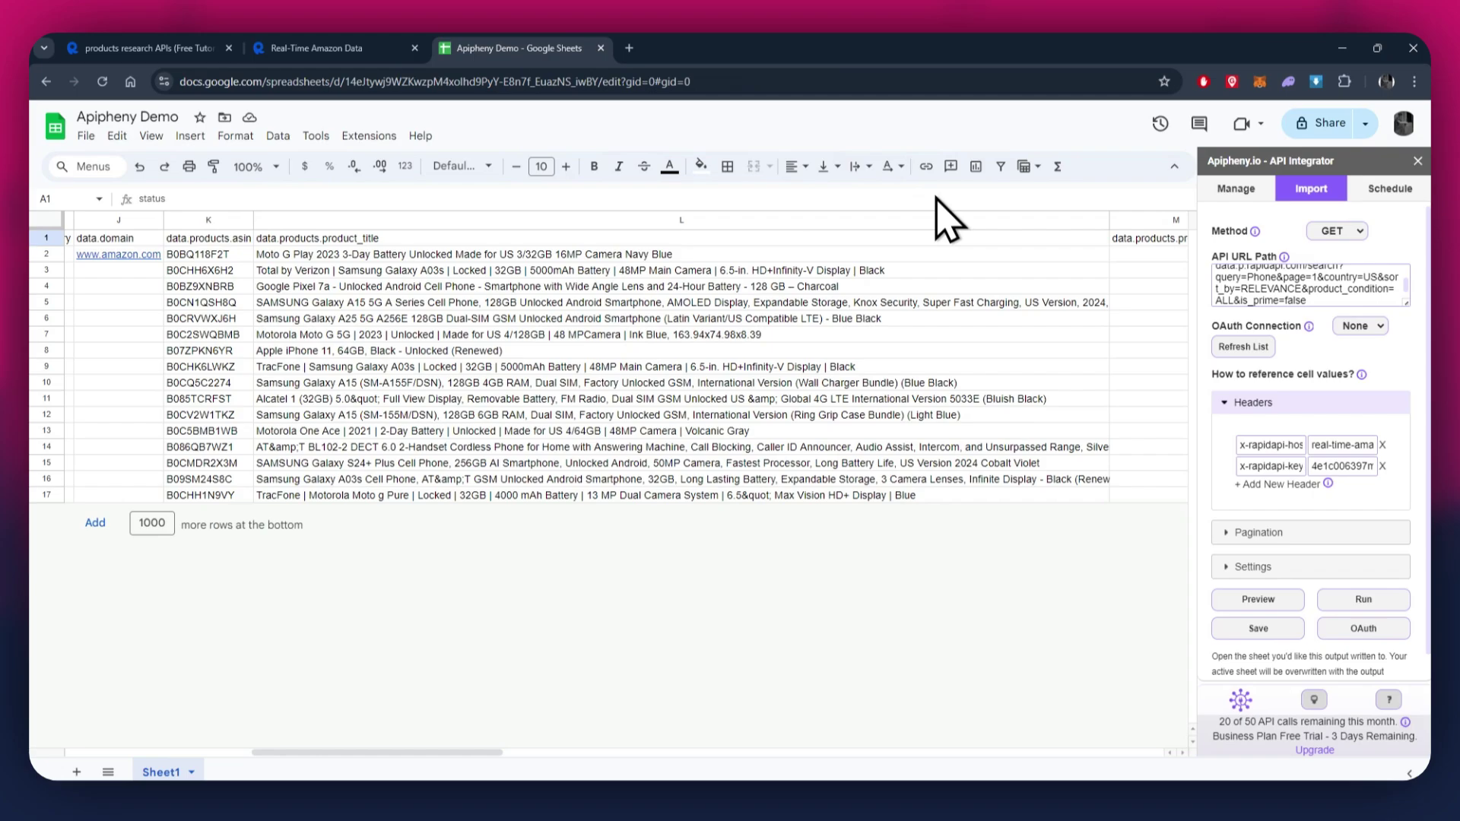
click(1337, 287)
key(ctrl+a)
key(ctrl+v)
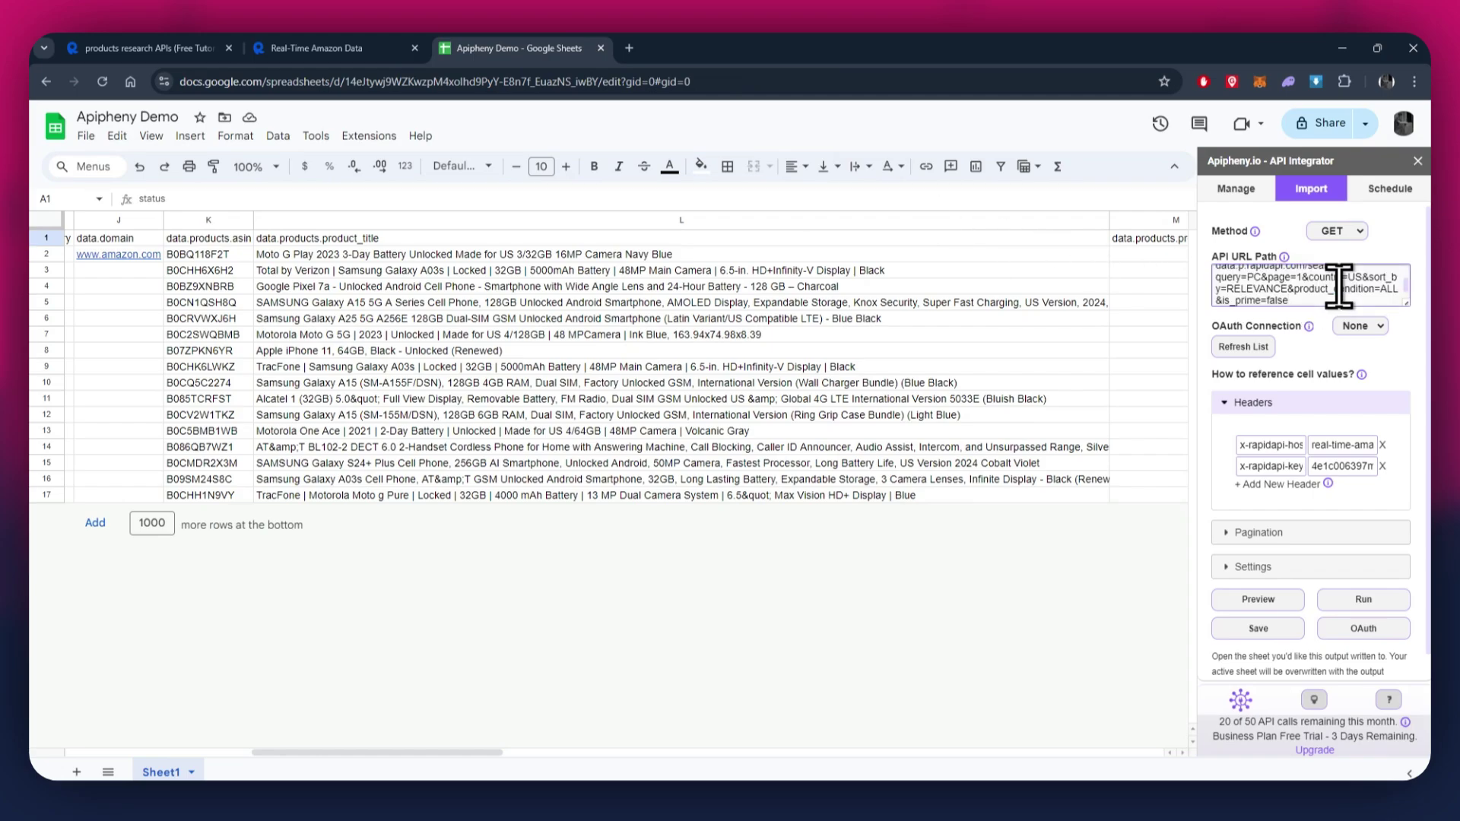
click(1379, 599)
click(1337, 527)
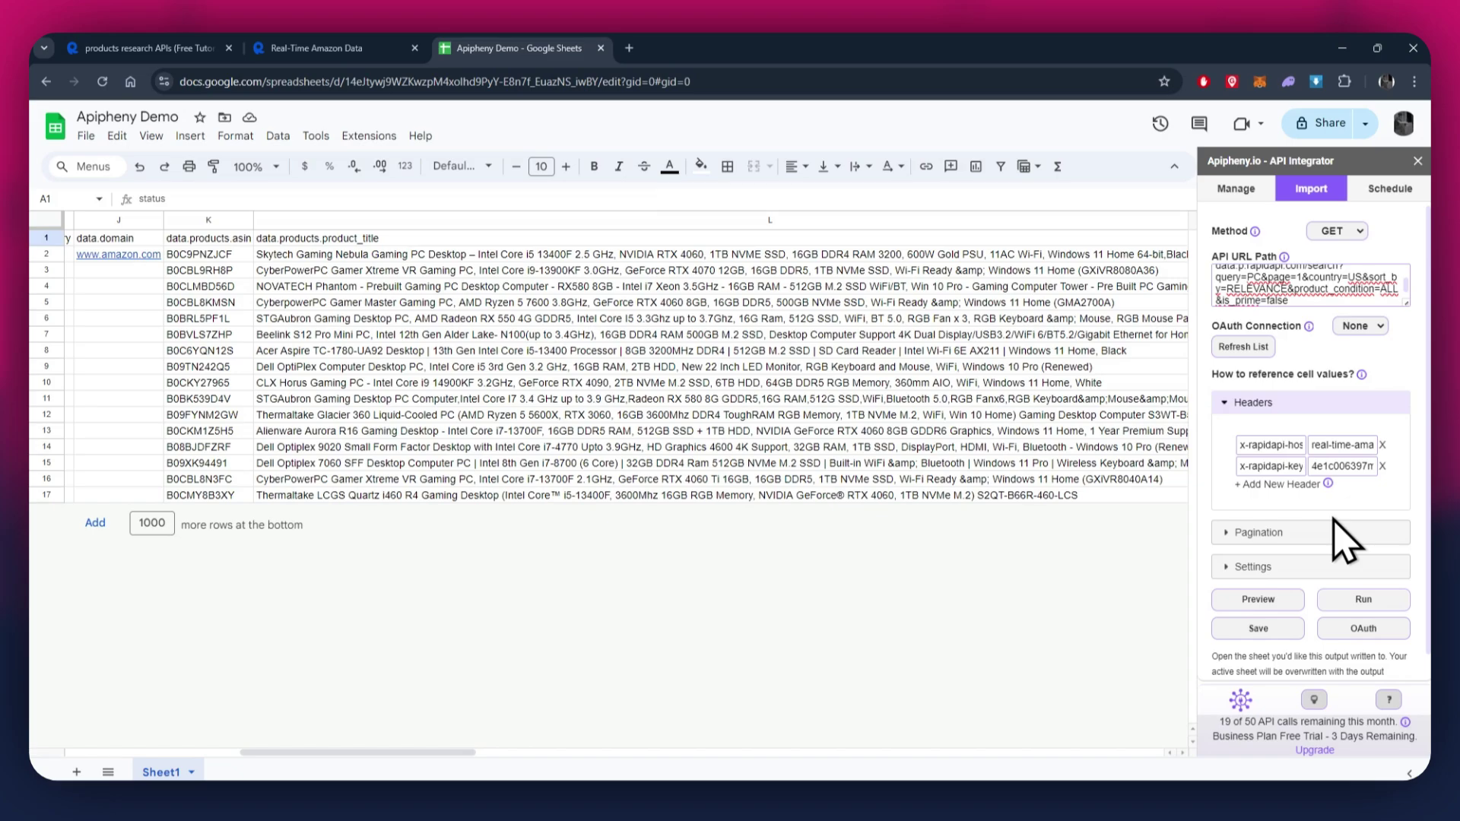
click(393, 367)
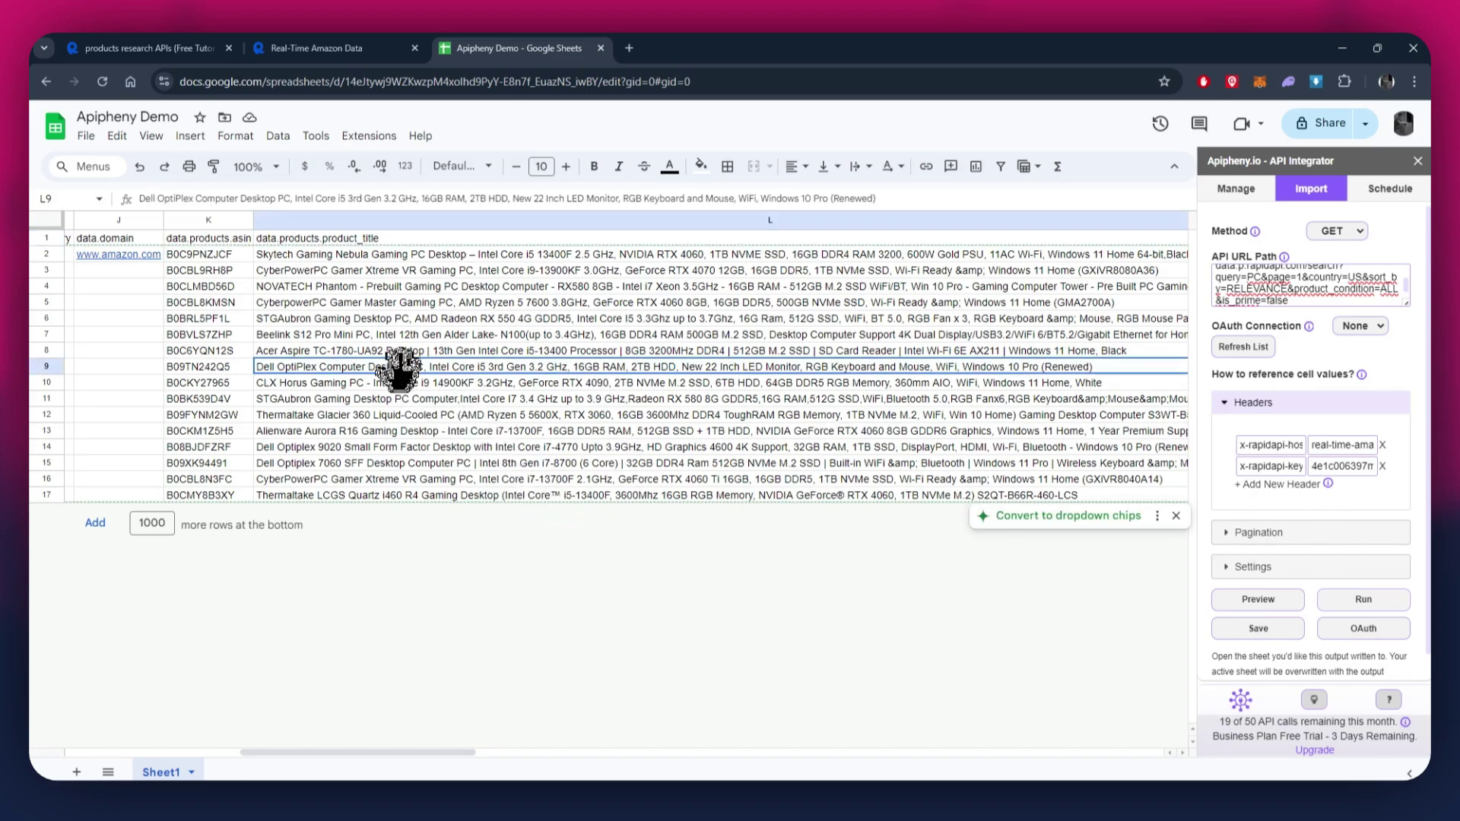
drag(447, 753, 424, 755)
click(520, 301)
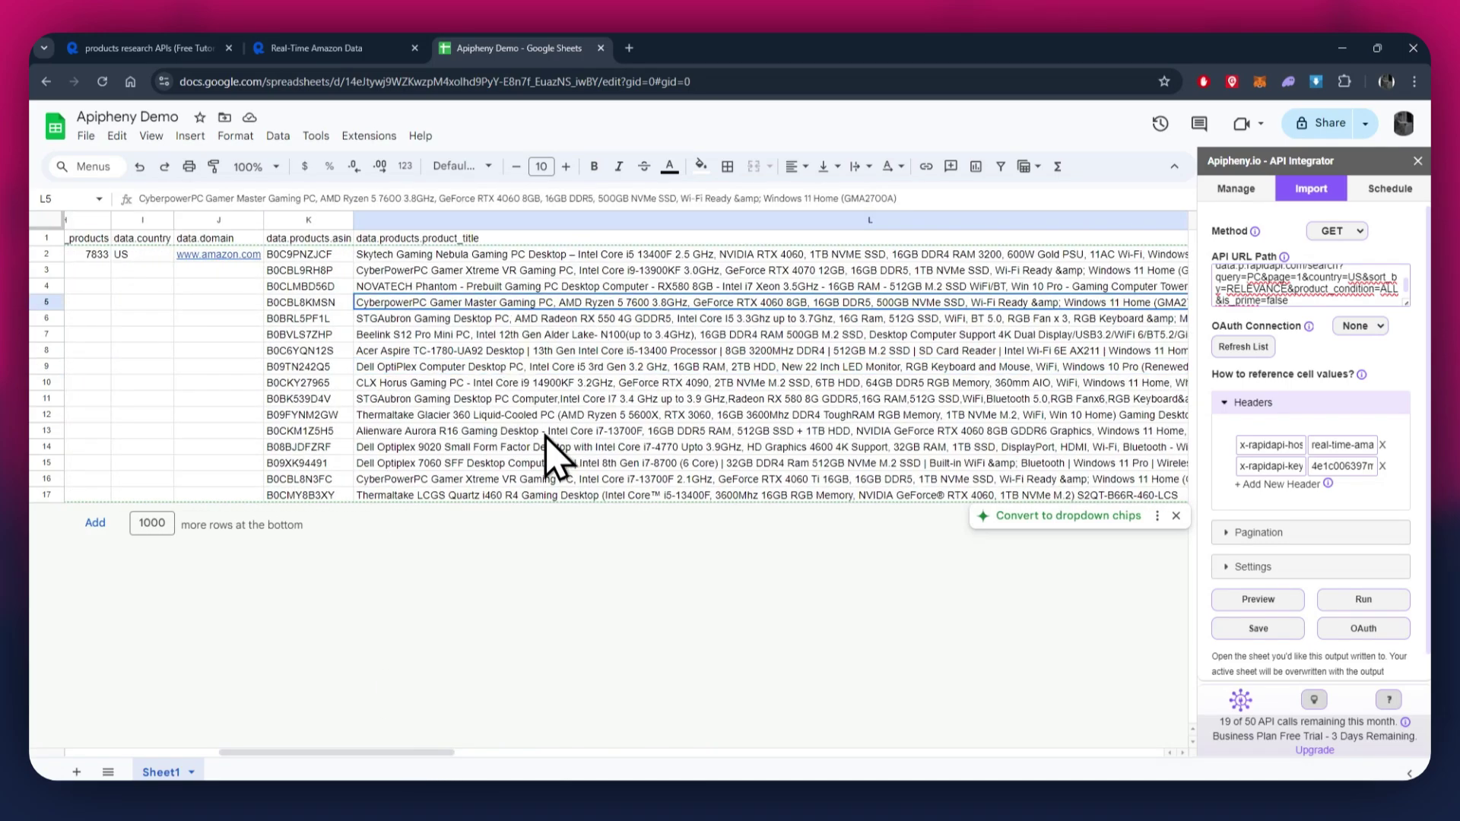